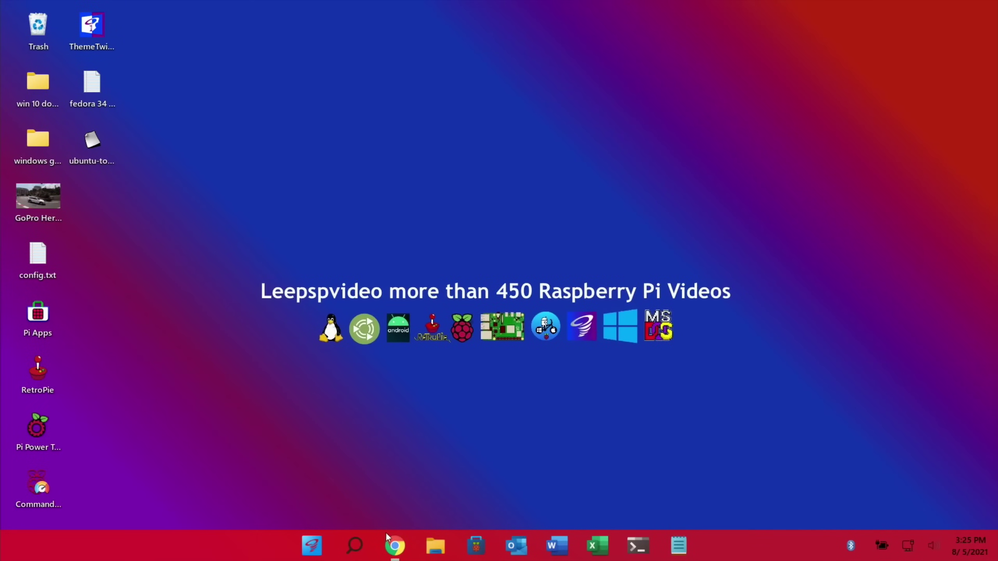
Restore the Chrome window showing the Pi Zero W iPod Classic Spotify player article.
{"action": "left_click", "coordinate": [389, 546]}
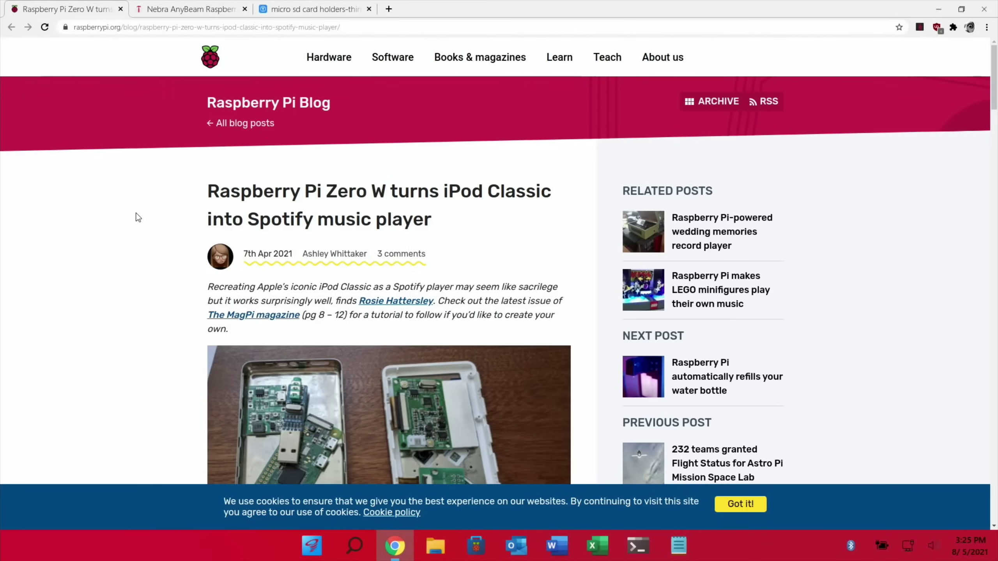
Read down through the $130 Pi Zero W iPod Classic Spotify article, then scroll back up.
{"action": "scroll", "coordinate": [138, 218], "scroll_direction": "down", "scroll_amount": 3}
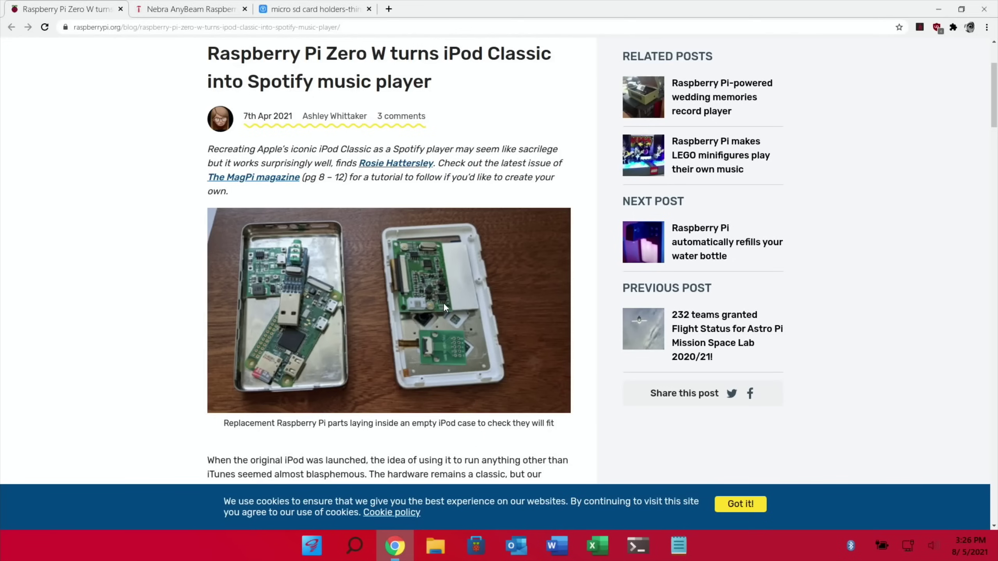
{"action": "scroll", "coordinate": [442, 302], "scroll_direction": "down", "scroll_amount": 6}
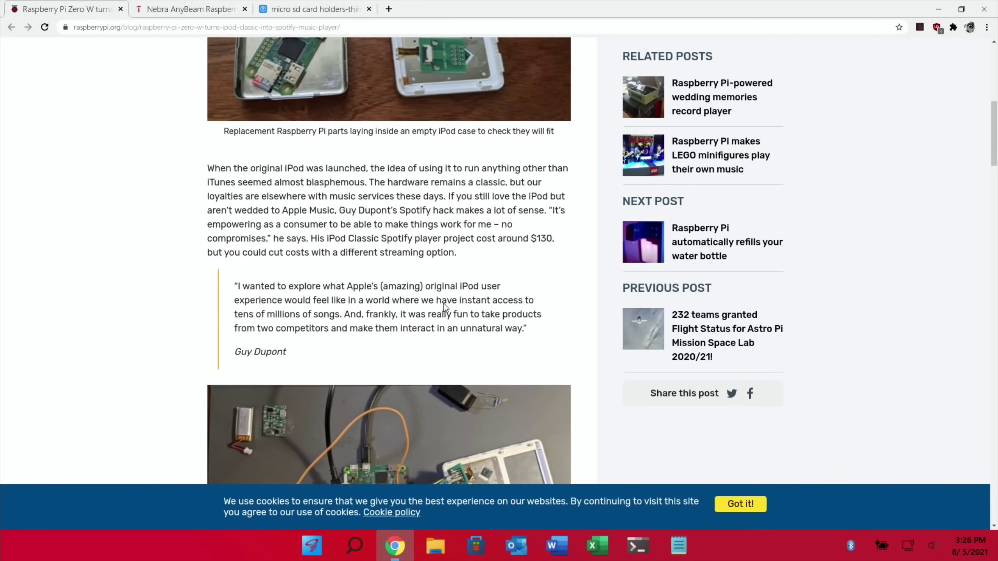
{"action": "scroll", "coordinate": [444, 306], "scroll_direction": "down", "scroll_amount": 5}
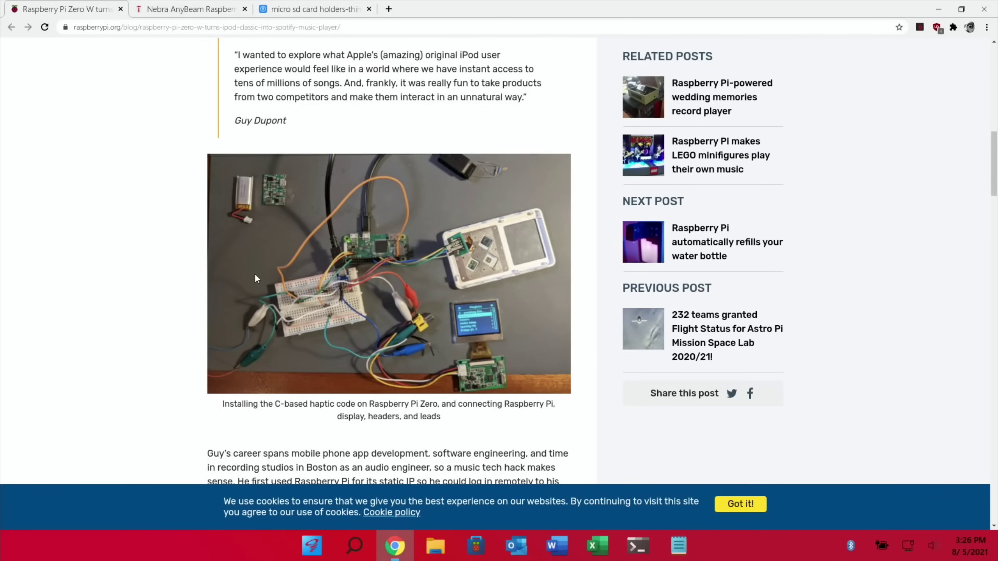
{"action": "scroll", "coordinate": [129, 255], "scroll_direction": "down", "scroll_amount": 4}
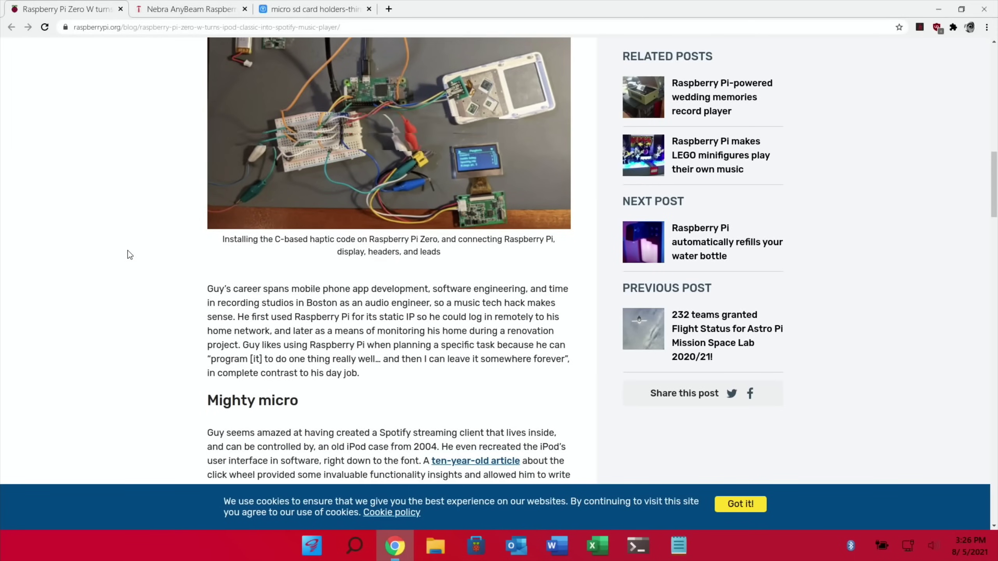
{"action": "scroll", "coordinate": [129, 254], "scroll_direction": "down", "scroll_amount": 7}
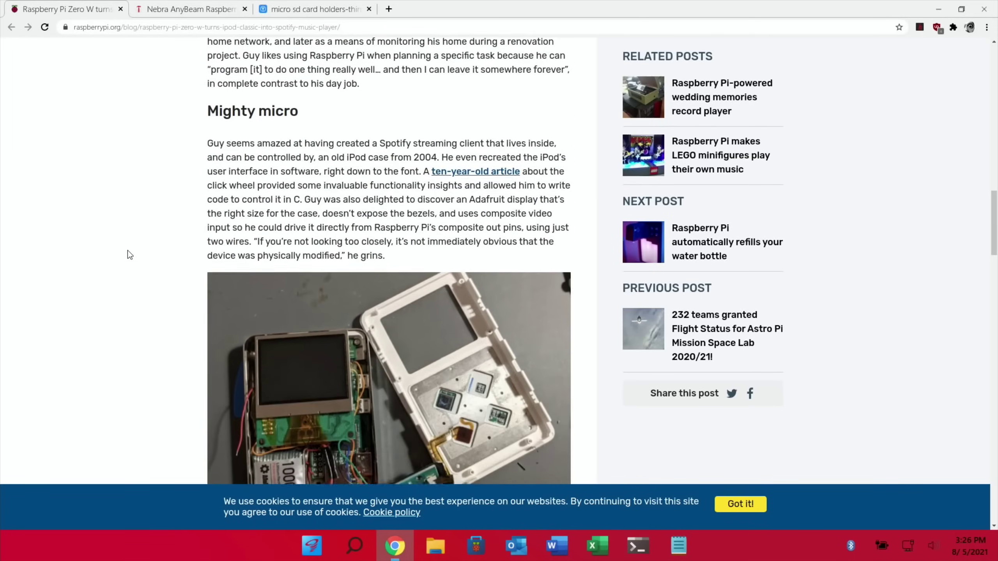
{"action": "scroll", "coordinate": [130, 254], "scroll_direction": "down", "scroll_amount": 4}
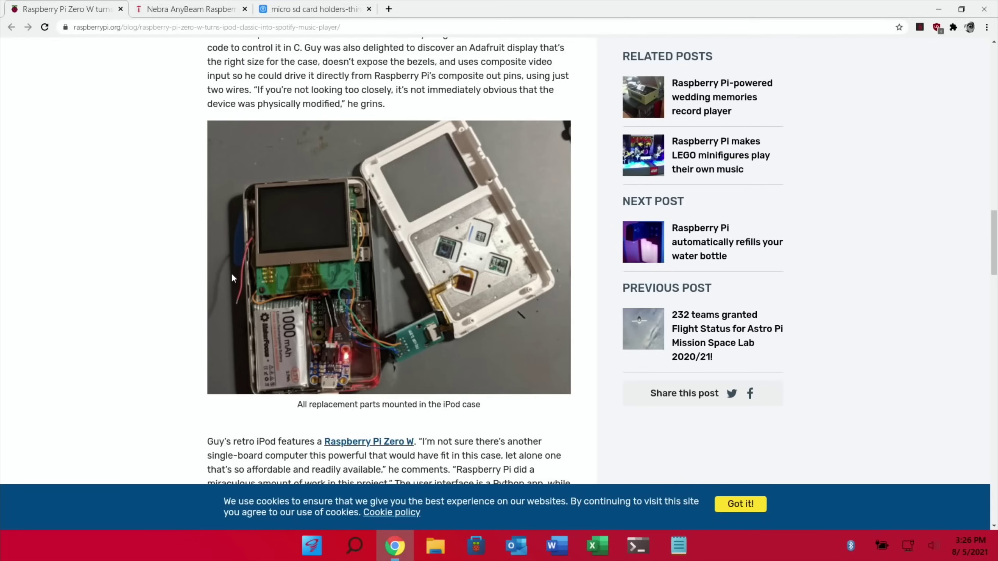
{"action": "scroll", "coordinate": [231, 274], "scroll_direction": "down", "scroll_amount": 8}
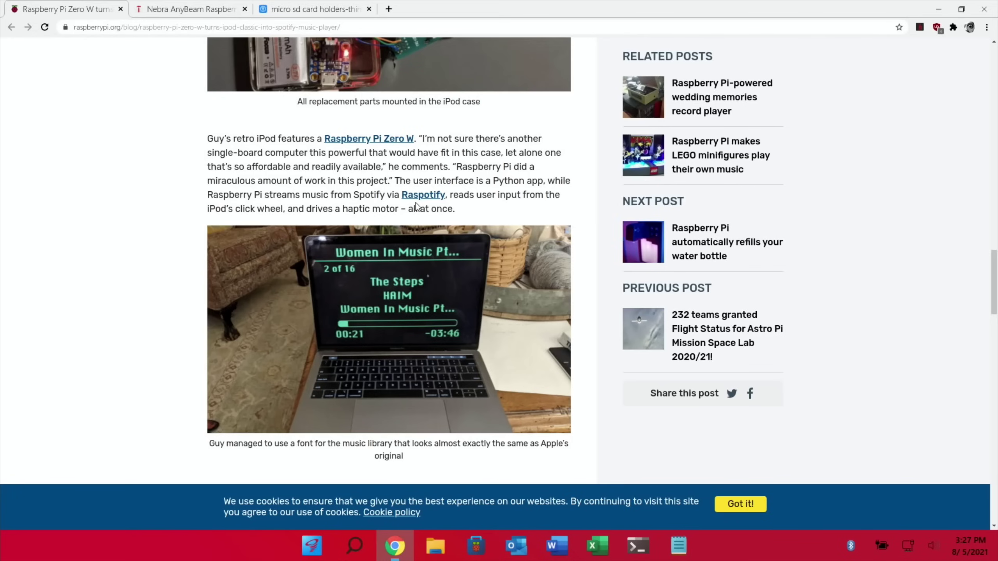
{"action": "scroll", "coordinate": [444, 201], "scroll_direction": "up", "scroll_amount": 5}
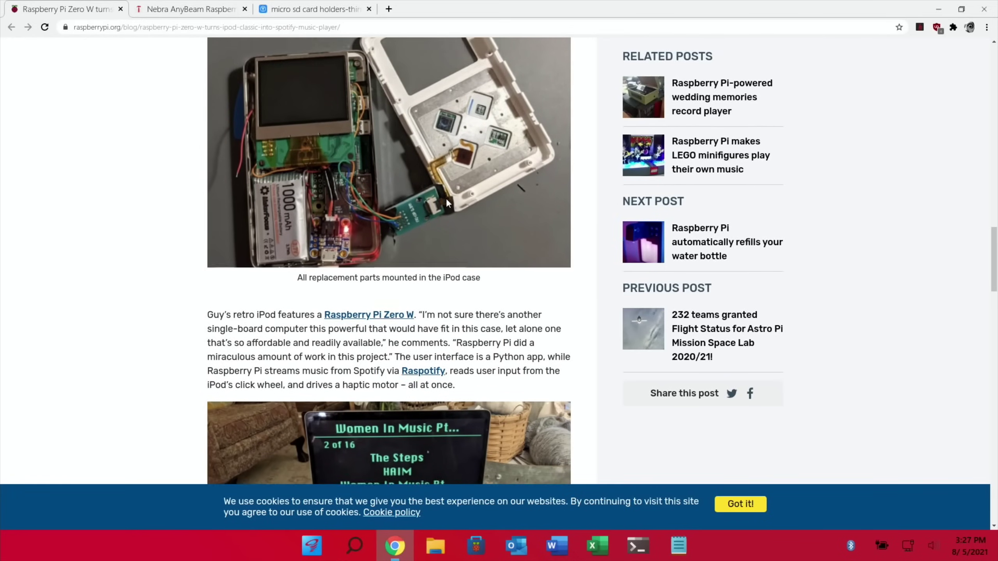
{"action": "scroll", "coordinate": [446, 199], "scroll_direction": "up", "scroll_amount": 12}
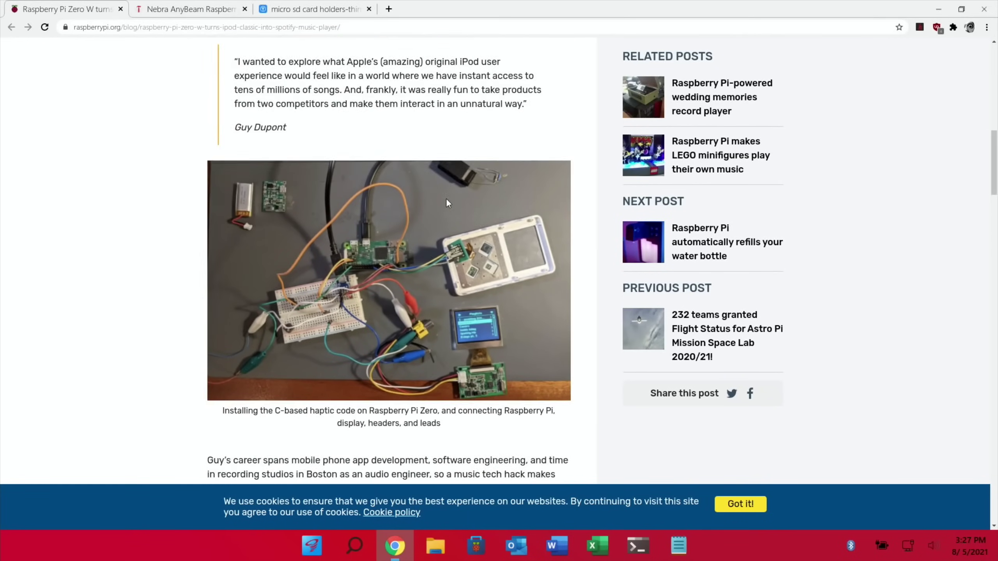
{"action": "scroll", "coordinate": [446, 198], "scroll_direction": "up", "scroll_amount": 4}
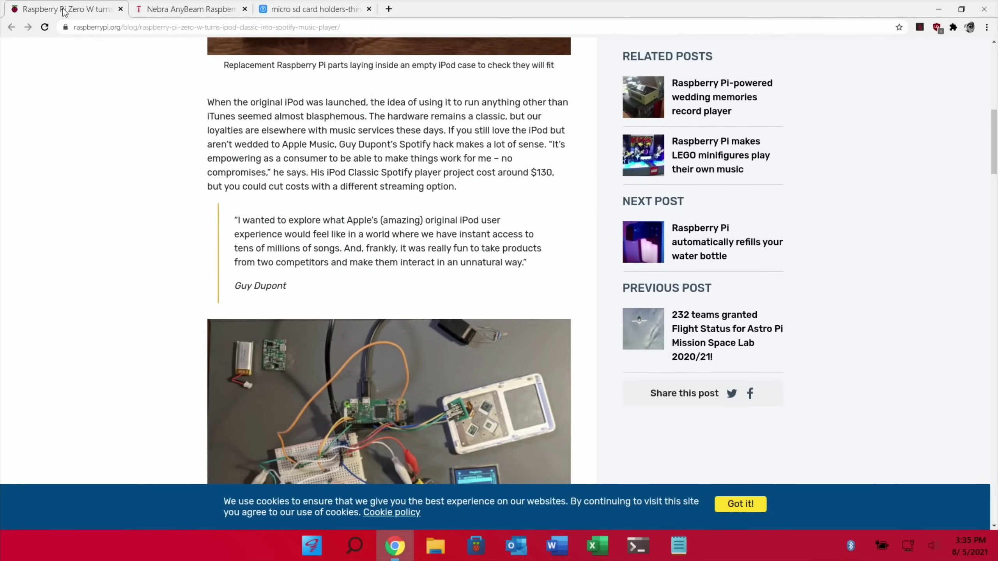
In the Nebra AnyBeam review, select 'Nebra AnyBeam HAT' in the intro and open its context menu.
{"action": "left_click", "coordinate": [157, 8]}
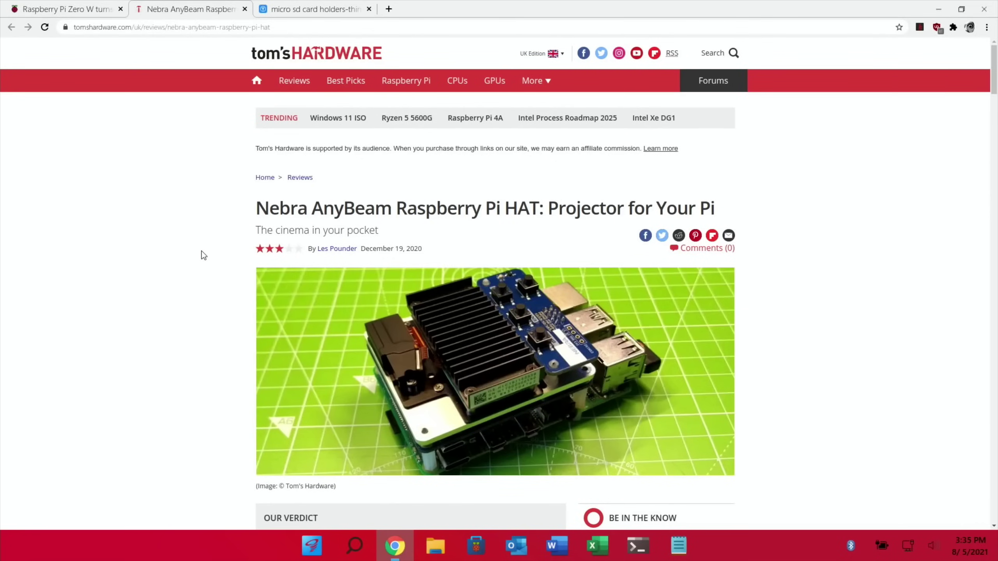
{"action": "scroll", "coordinate": [204, 255], "scroll_direction": "down", "scroll_amount": 3}
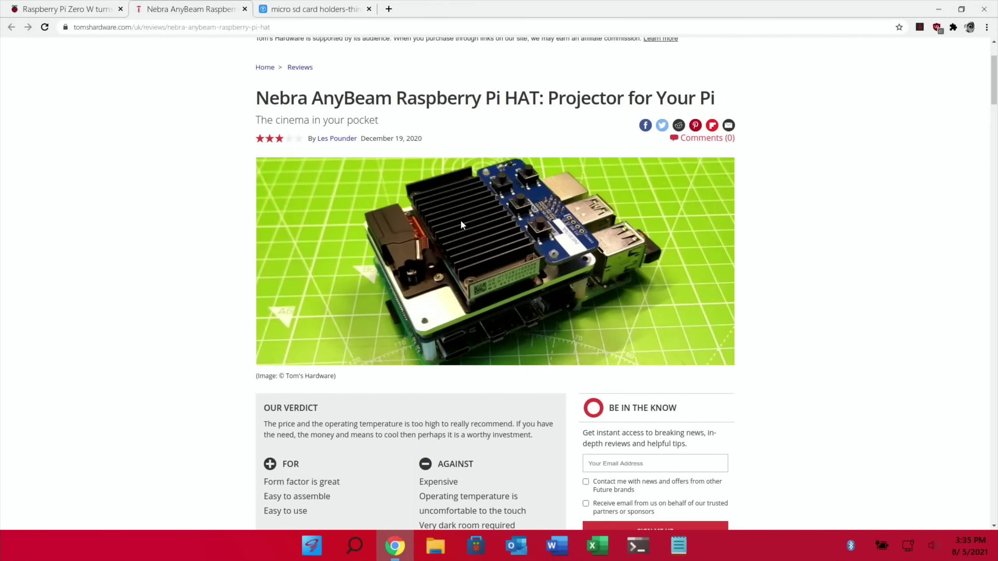
{"action": "scroll", "coordinate": [173, 143], "scroll_direction": "up", "scroll_amount": 3}
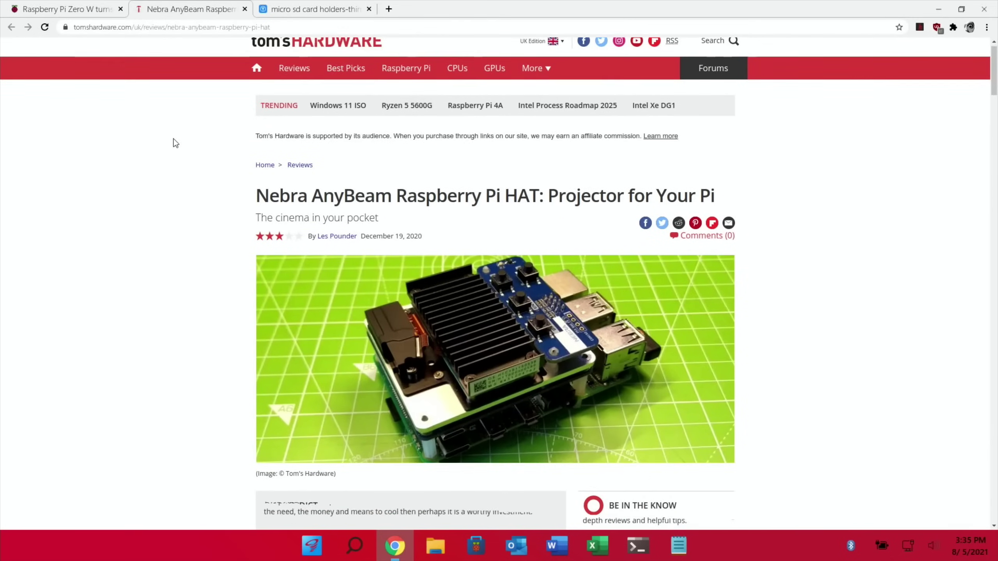
{"action": "scroll", "coordinate": [176, 143], "scroll_direction": "down", "scroll_amount": 9}
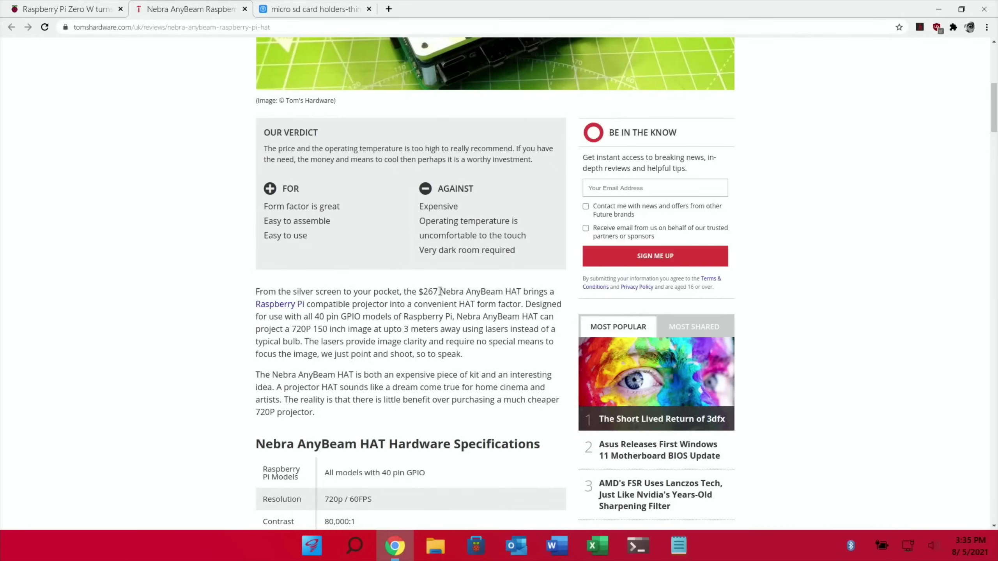
{"action": "left_click_drag", "start_coordinate": [440, 290], "coordinate": [521, 289]}
{"action": "right_click", "coordinate": [510, 290]}
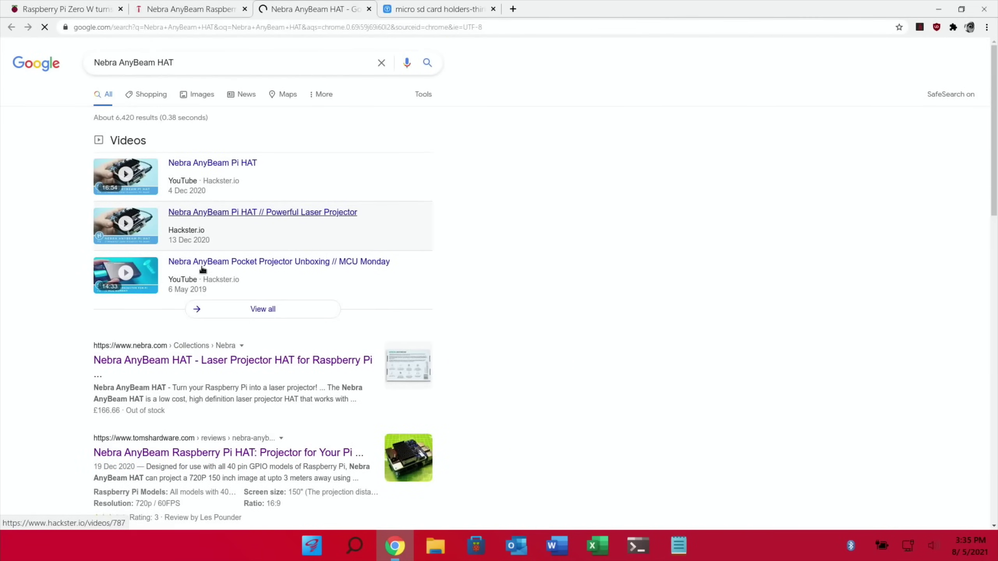
View the nebra.com AnyBeam HAT product page (£199.99, sold out), then return to the Tom's Hardware review.
{"action": "left_click", "coordinate": [145, 361]}
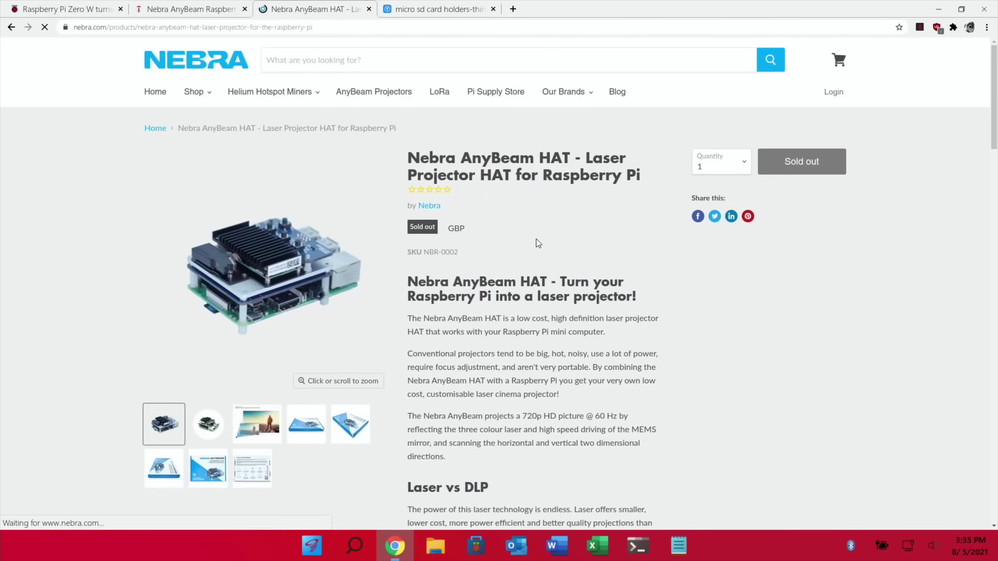
{"action": "scroll", "coordinate": [539, 244], "scroll_direction": "down", "scroll_amount": 4}
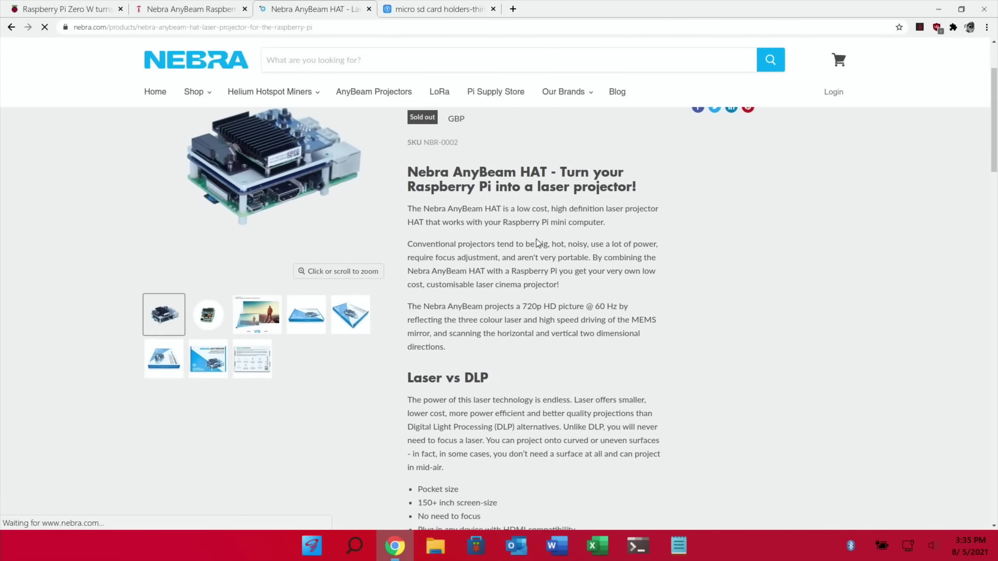
{"action": "scroll", "coordinate": [535, 239], "scroll_direction": "down", "scroll_amount": 10}
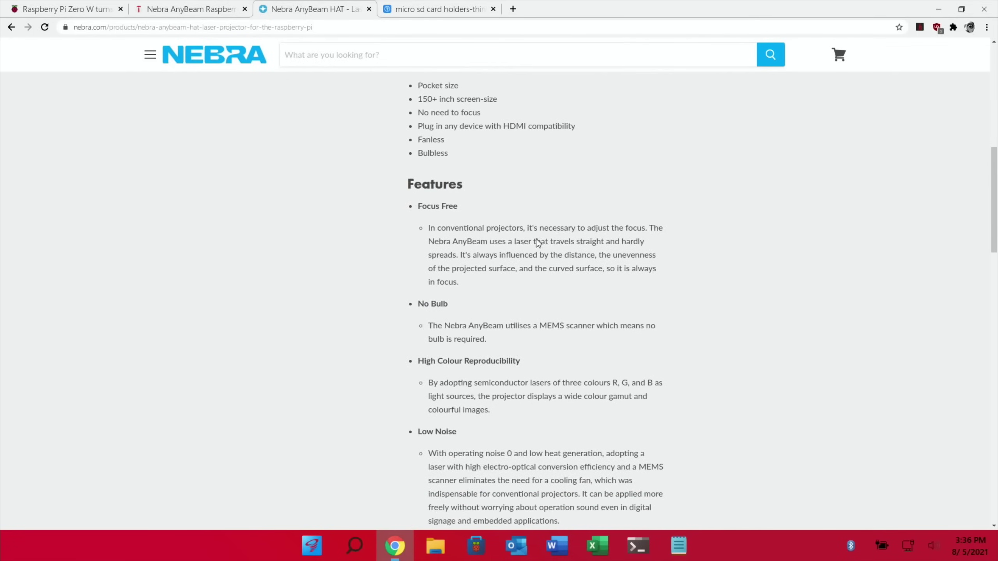
{"action": "scroll", "coordinate": [536, 239], "scroll_direction": "up", "scroll_amount": 15}
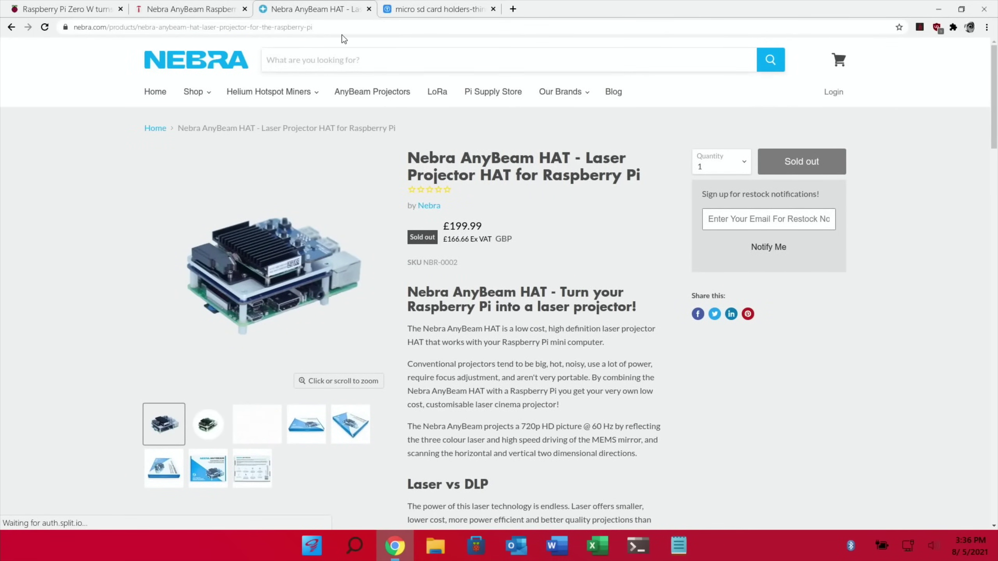
{"action": "left_click", "coordinate": [189, 9]}
{"action": "scroll", "coordinate": [160, 264], "scroll_direction": "down", "scroll_amount": 2}
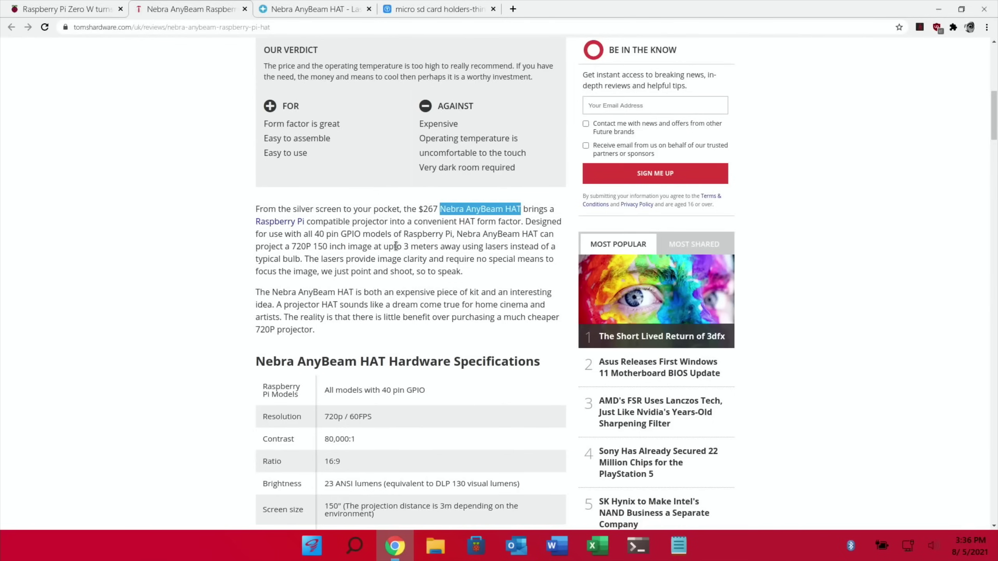
{"action": "scroll", "coordinate": [395, 246], "scroll_direction": "down", "scroll_amount": 8}
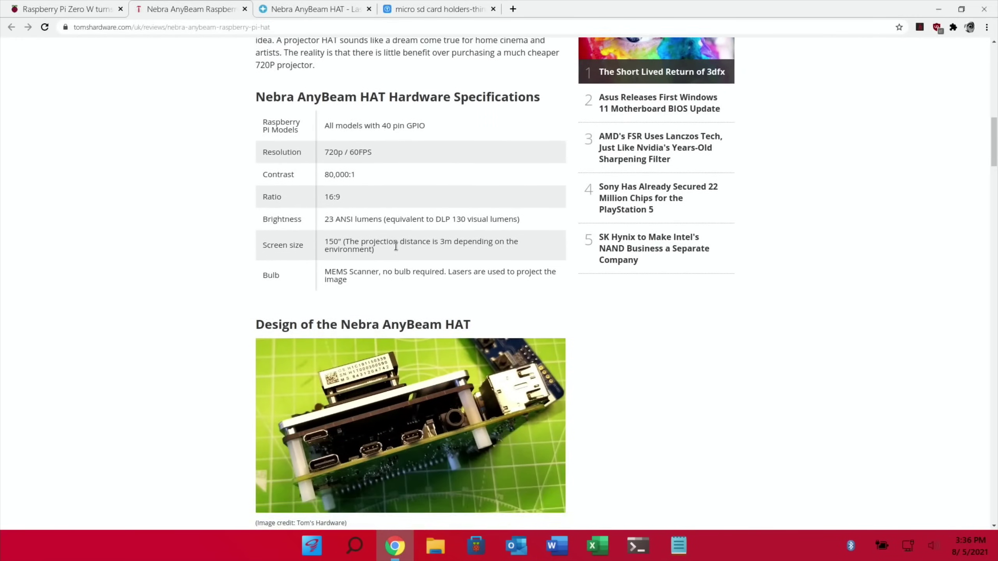
{"action": "scroll", "coordinate": [396, 249], "scroll_direction": "down", "scroll_amount": 17}
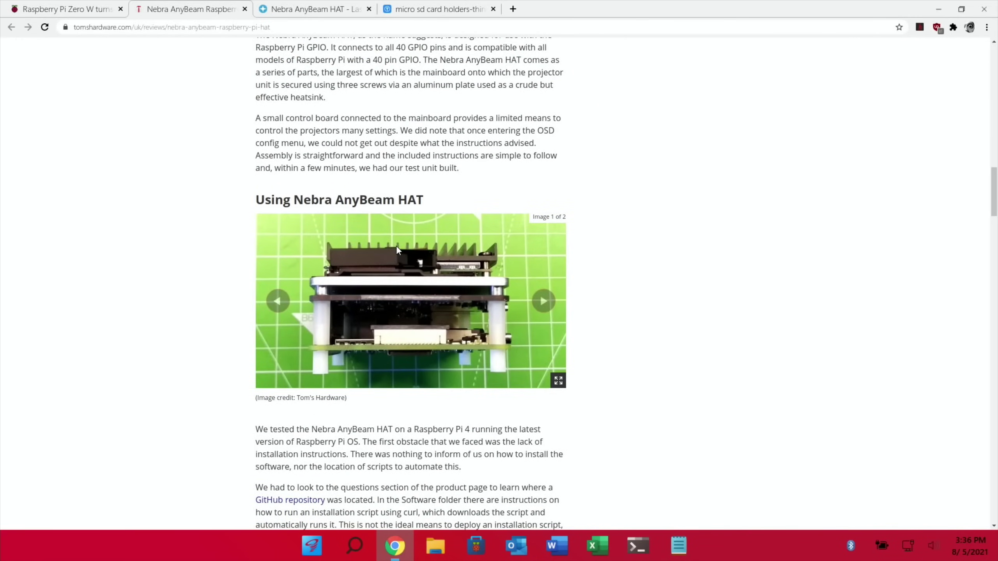
{"action": "scroll", "coordinate": [398, 250], "scroll_direction": "down", "scroll_amount": 11}
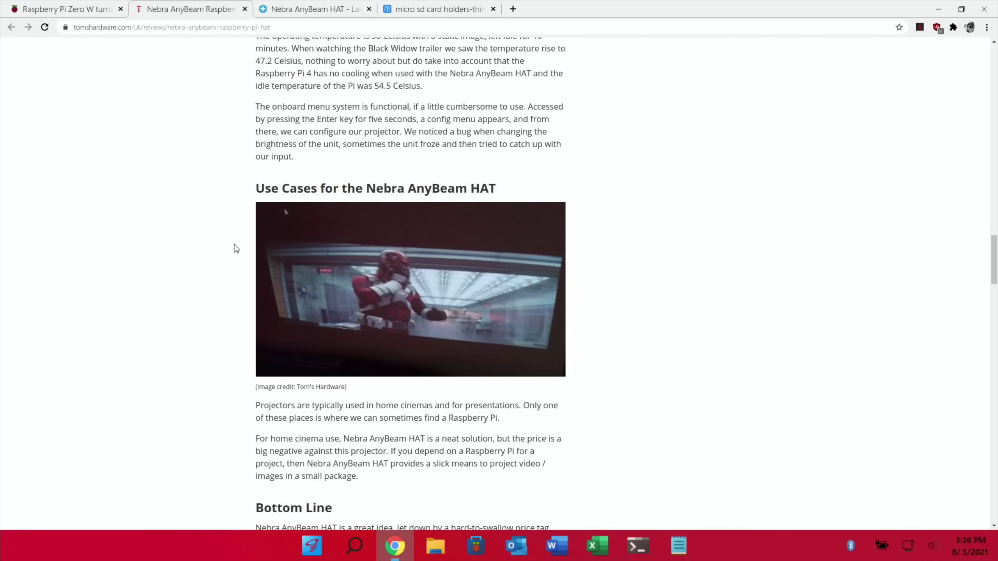
{"action": "scroll", "coordinate": [237, 249], "scroll_direction": "down", "scroll_amount": 7}
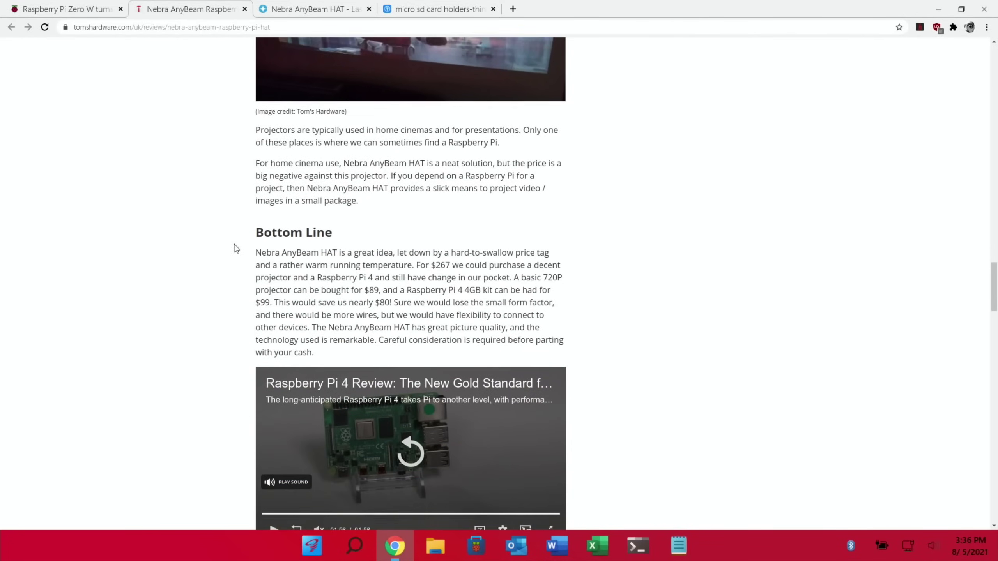
{"action": "scroll", "coordinate": [237, 248], "scroll_direction": "down", "scroll_amount": 11}
{"action": "scroll", "coordinate": [234, 247], "scroll_direction": "up", "scroll_amount": 6}
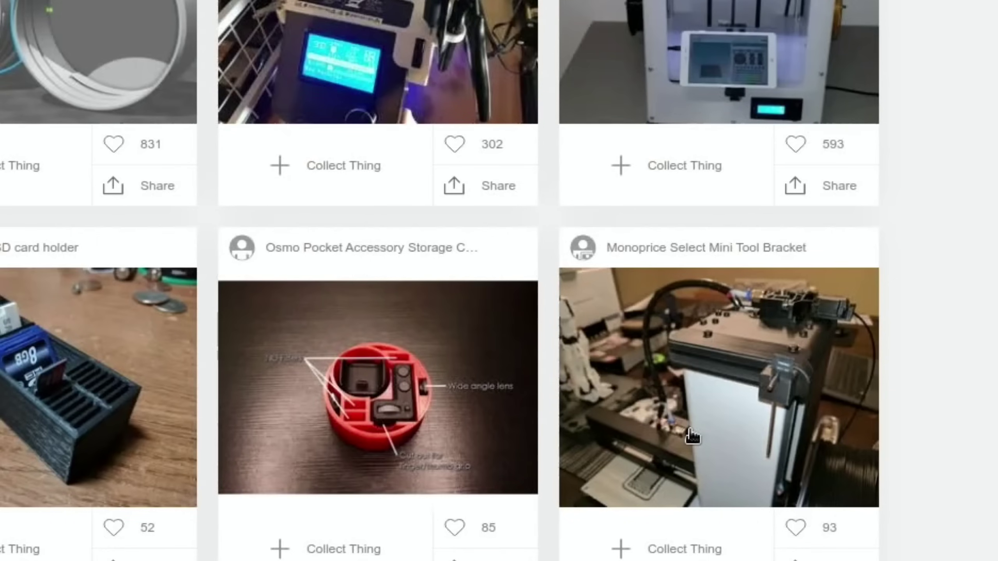
Scroll through the Thingiverse micro SD card holder search results.
{"action": "scroll", "coordinate": [692, 435], "scroll_direction": "down", "scroll_amount": 10}
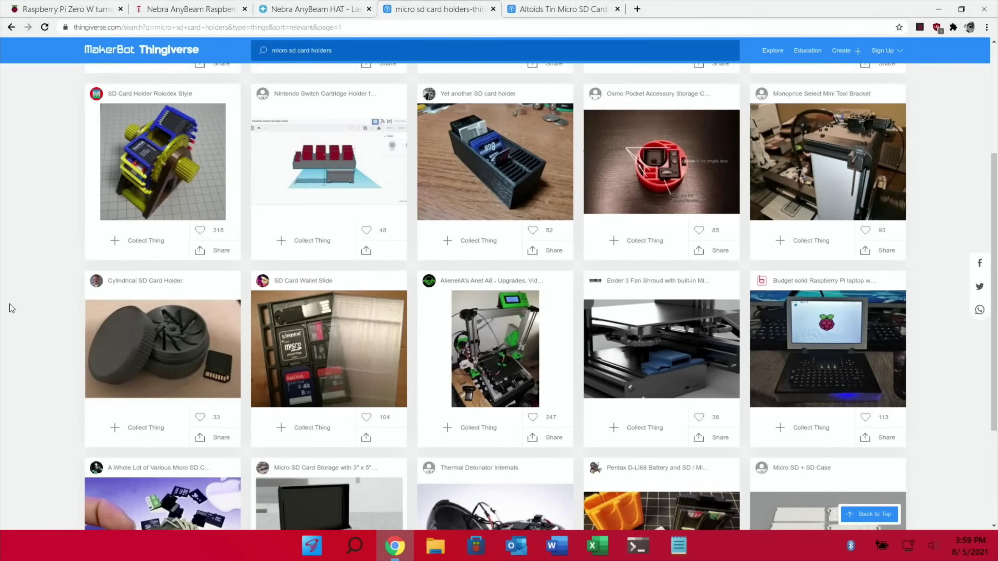
{"action": "scroll", "coordinate": [38, 269], "scroll_direction": "up", "scroll_amount": 5}
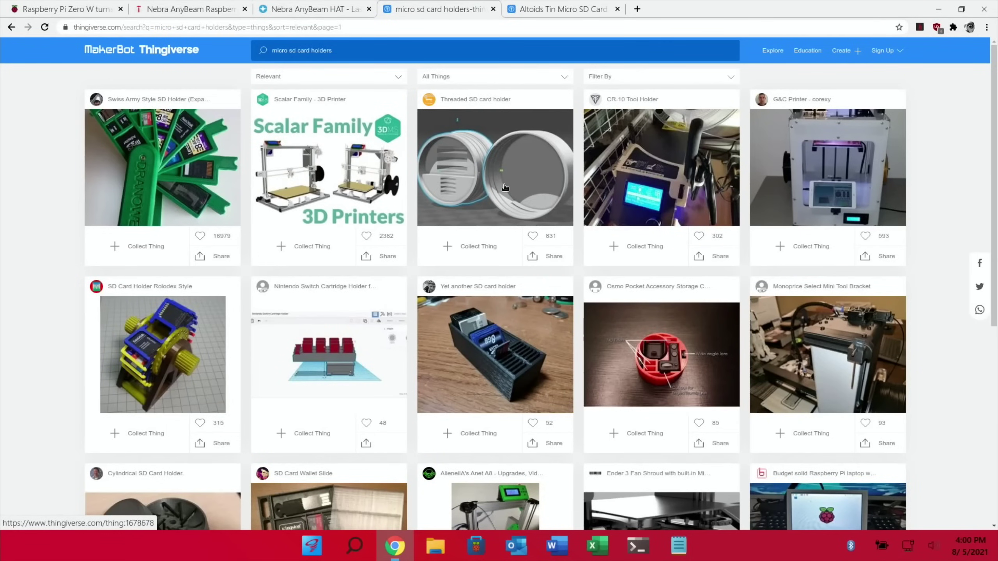
{"action": "scroll", "coordinate": [505, 187], "scroll_direction": "down", "scroll_amount": 1}
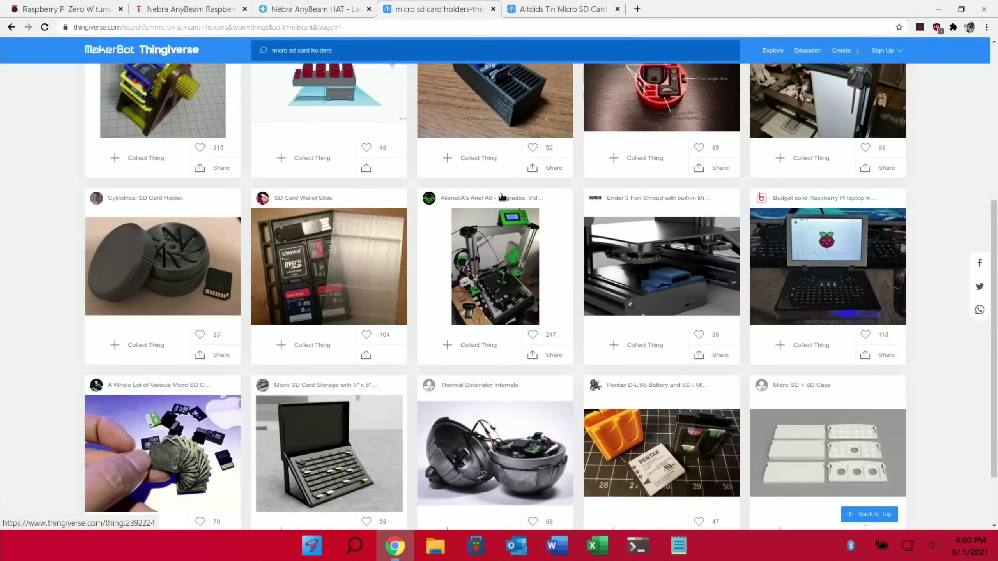
{"action": "scroll", "coordinate": [520, 289], "scroll_direction": "down", "scroll_amount": 1}
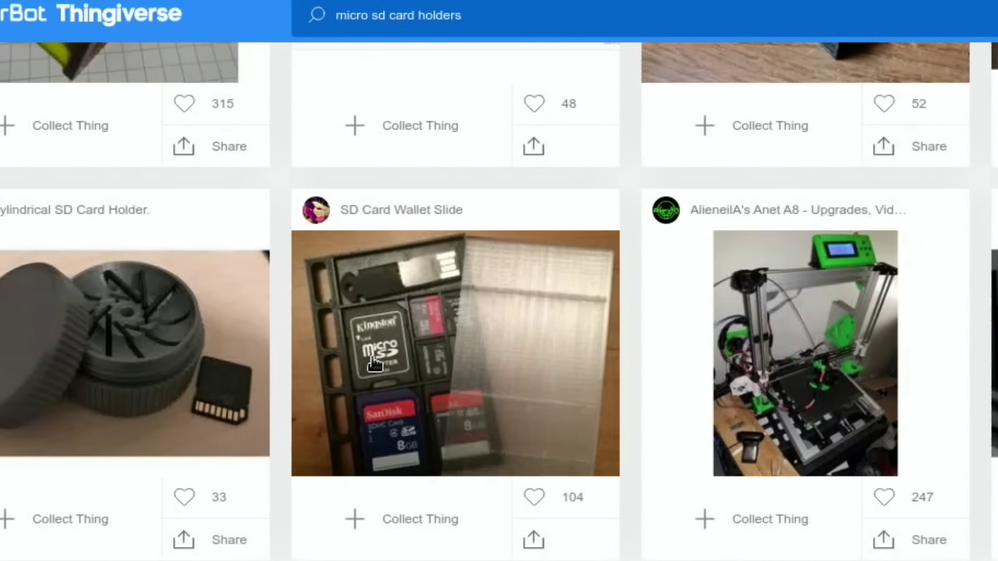
{"action": "scroll", "coordinate": [499, 302], "scroll_direction": "down", "scroll_amount": 1}
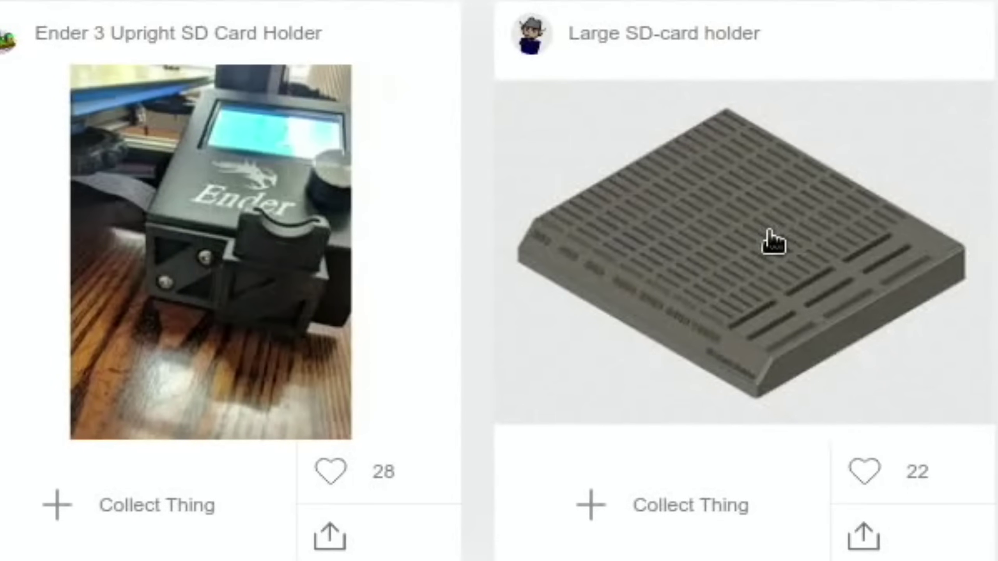
{"action": "scroll", "coordinate": [686, 283], "scroll_direction": "down", "scroll_amount": 3}
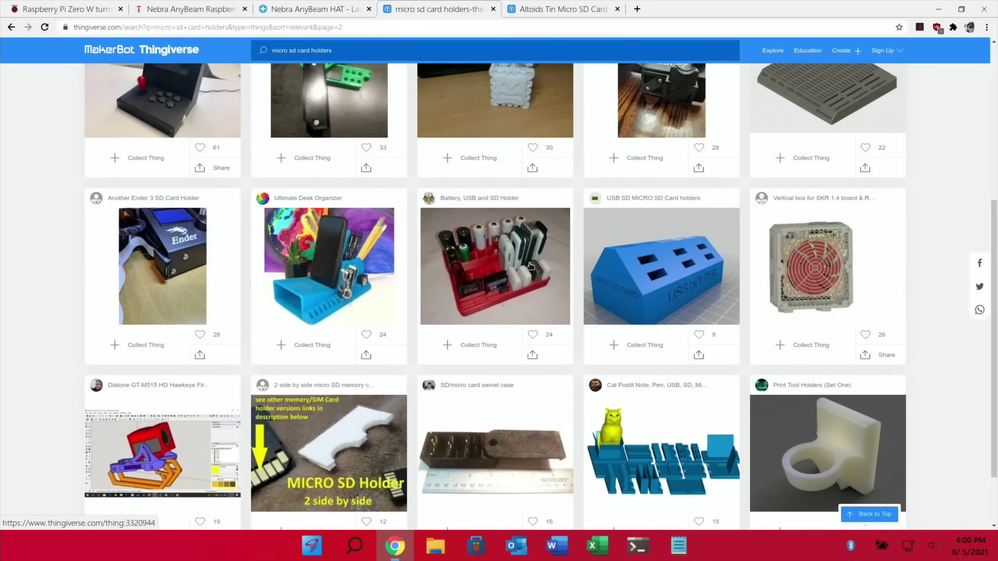
{"action": "scroll", "coordinate": [531, 267], "scroll_direction": "down", "scroll_amount": 2}
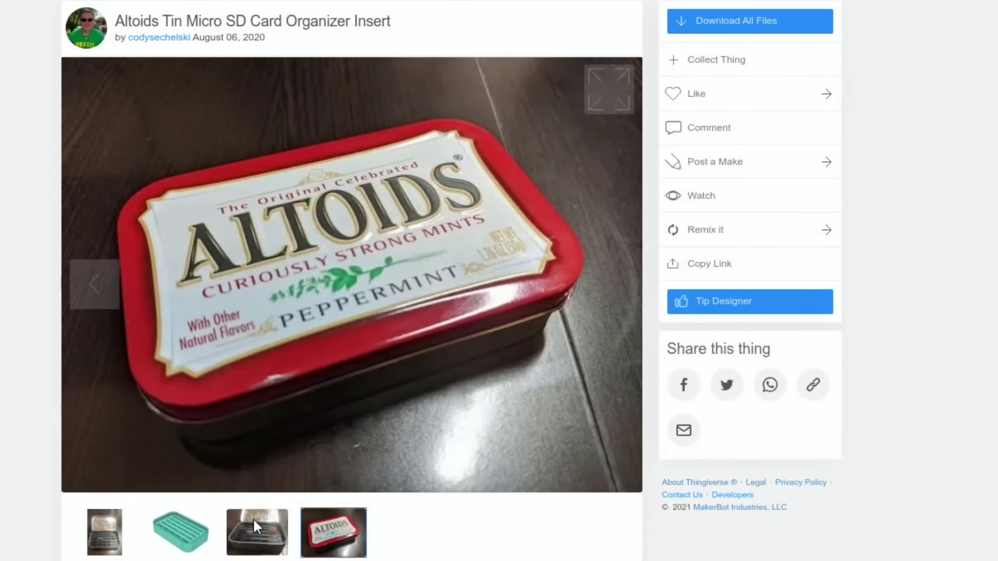
Cycle through the Altoids tin insert's photos and teal 3D model, then switch to the PiKISS video.
{"action": "left_click", "coordinate": [252, 527]}
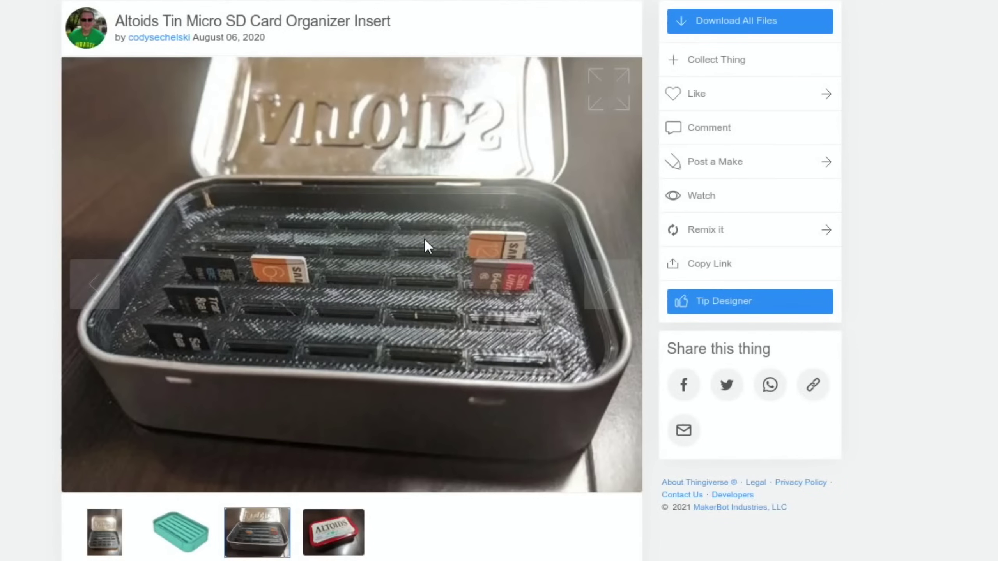
{"action": "left_click", "coordinate": [192, 526]}
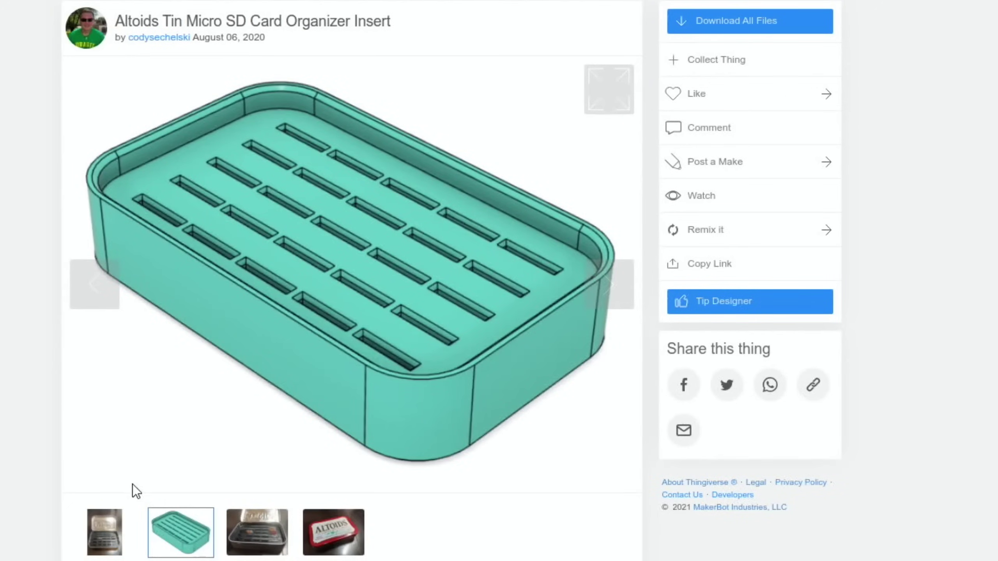
{"action": "left_click", "coordinate": [116, 525]}
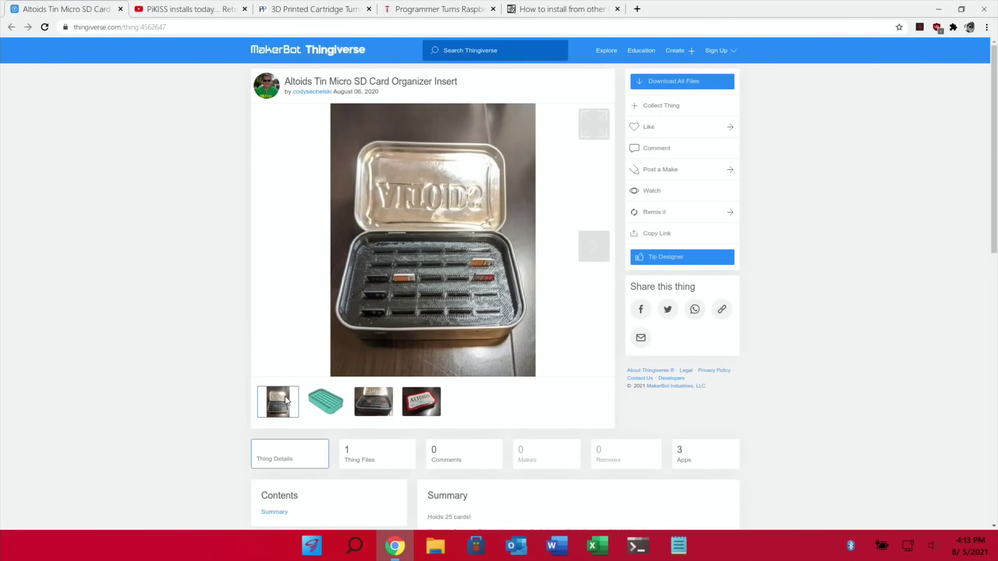
{"action": "left_click", "coordinate": [168, 10]}
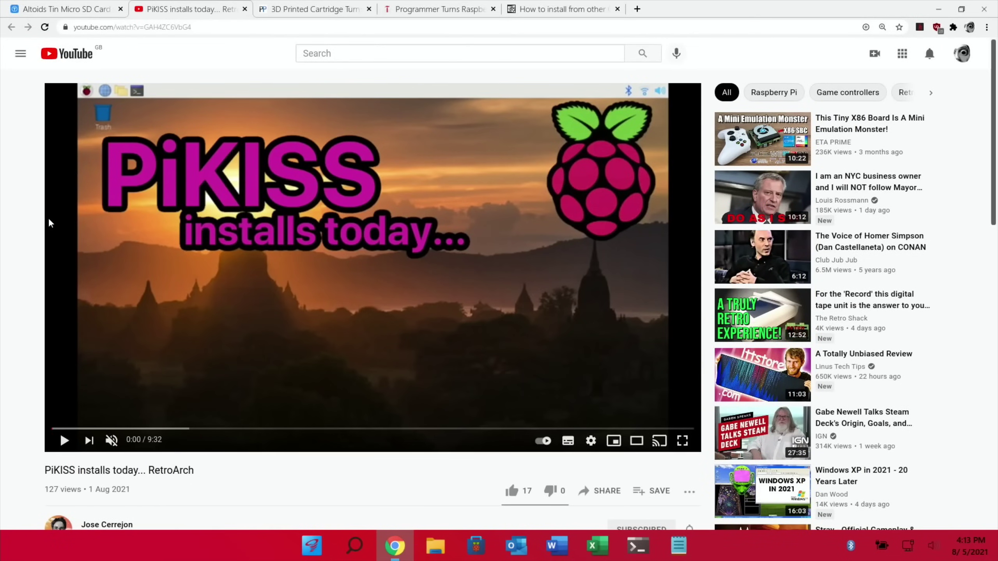
Skim the PiKISS description, seek to 1:17, 1:26 and 7:07, and play the F-Zero X gameplay.
{"action": "scroll", "coordinate": [50, 222], "scroll_direction": "down", "scroll_amount": 4}
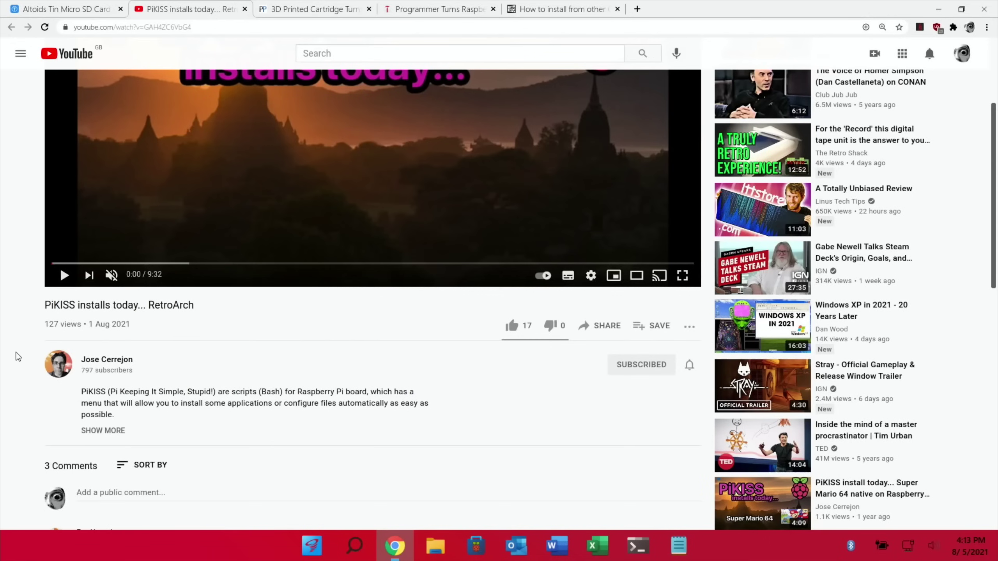
{"action": "scroll", "coordinate": [17, 357], "scroll_direction": "up", "scroll_amount": 4}
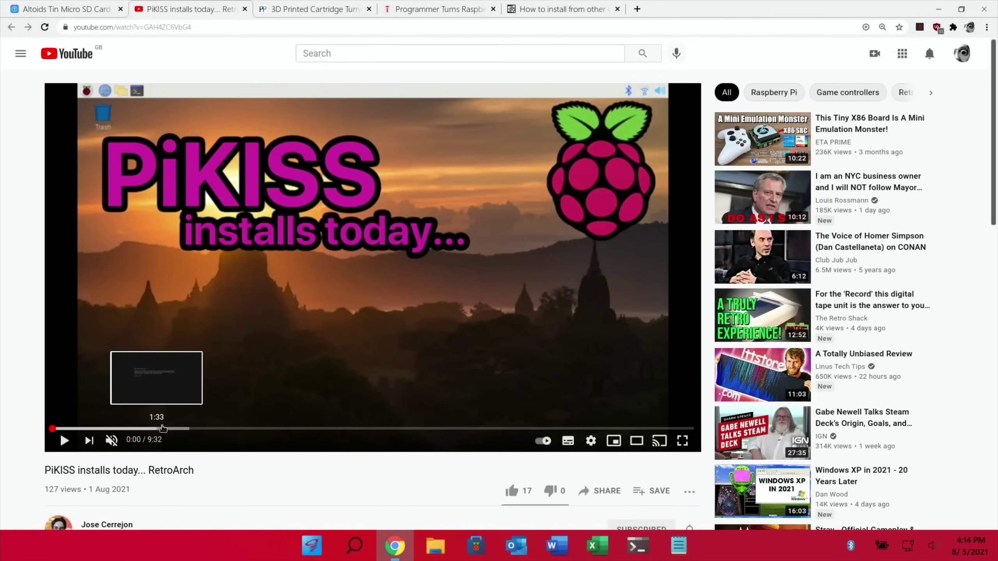
{"action": "left_click", "coordinate": [140, 429]}
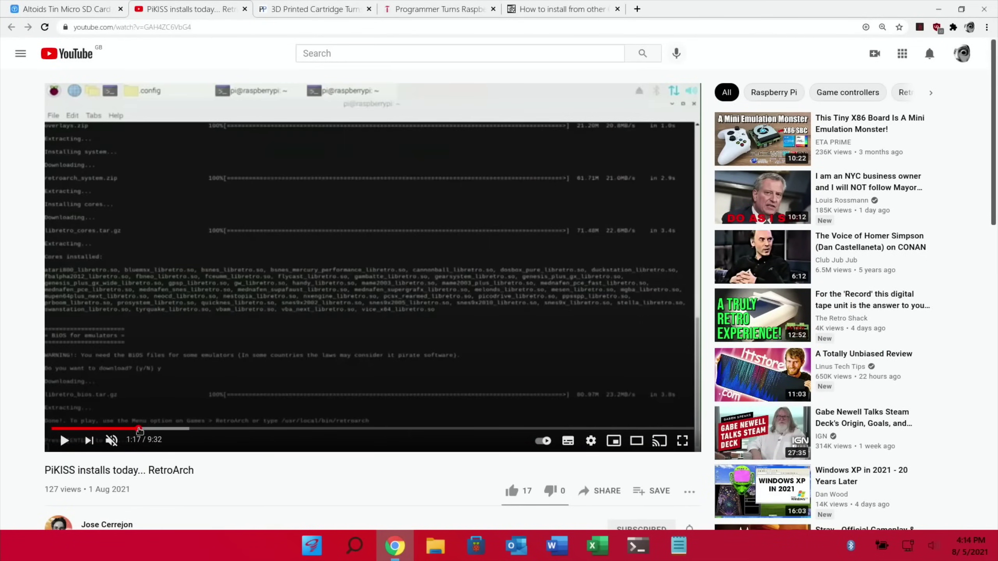
{"action": "left_click", "coordinate": [150, 429]}
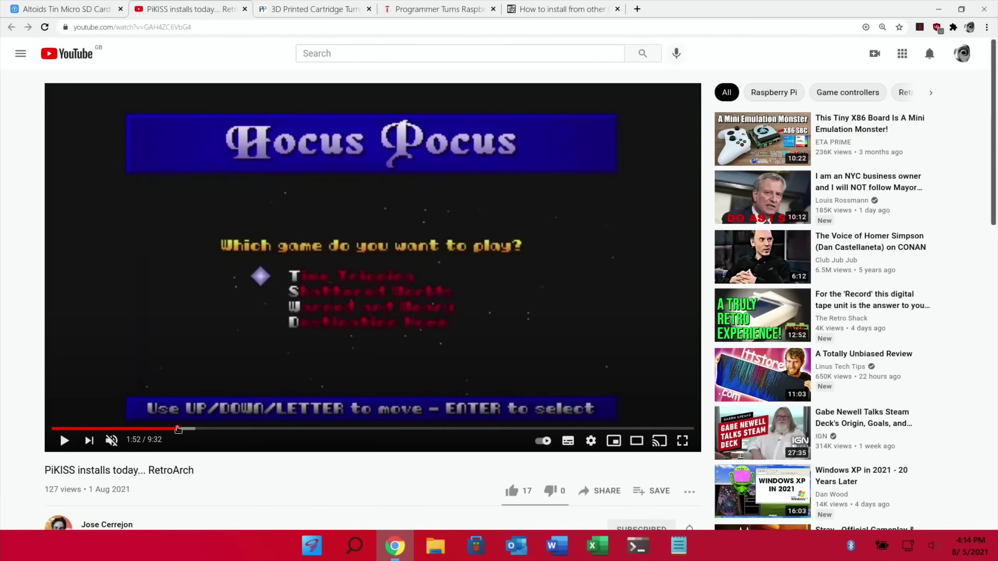
{"action": "left_click", "coordinate": [533, 429]}
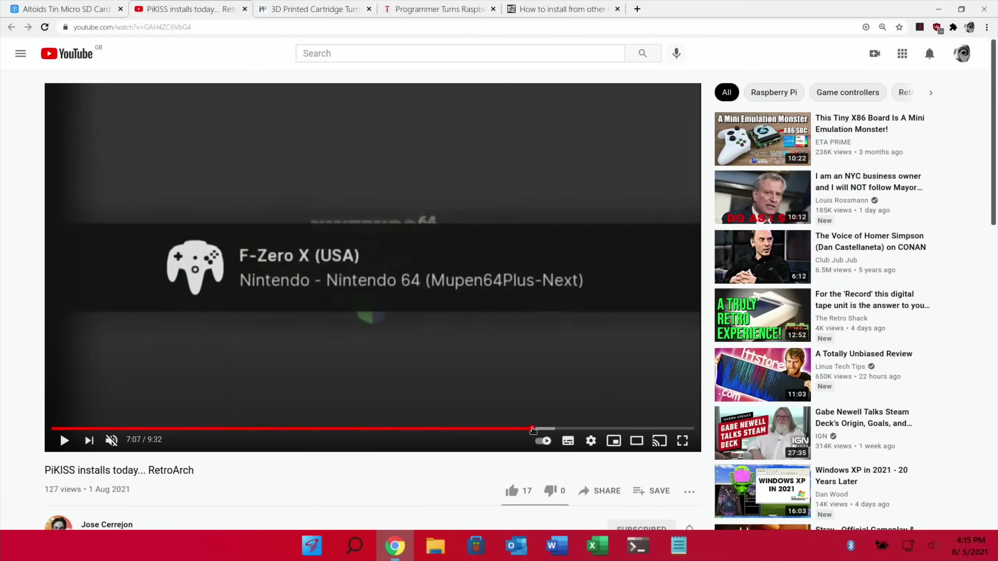
{"action": "left_click", "coordinate": [64, 440]}
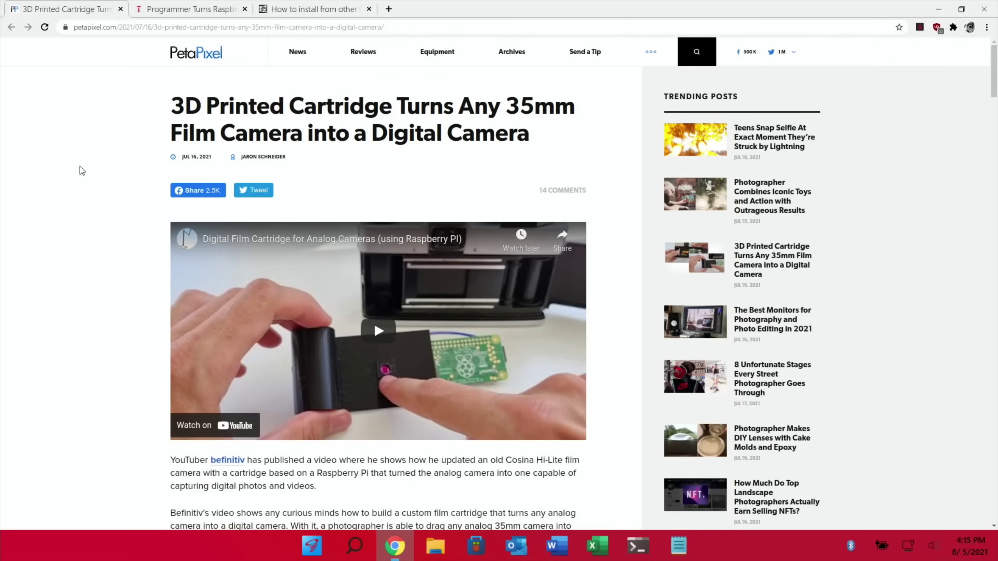
Read down the PetaPixel 3D printed film cartridge article, then close its tab with Ctrl+W.
{"action": "scroll", "coordinate": [81, 171], "scroll_direction": "down", "scroll_amount": 3}
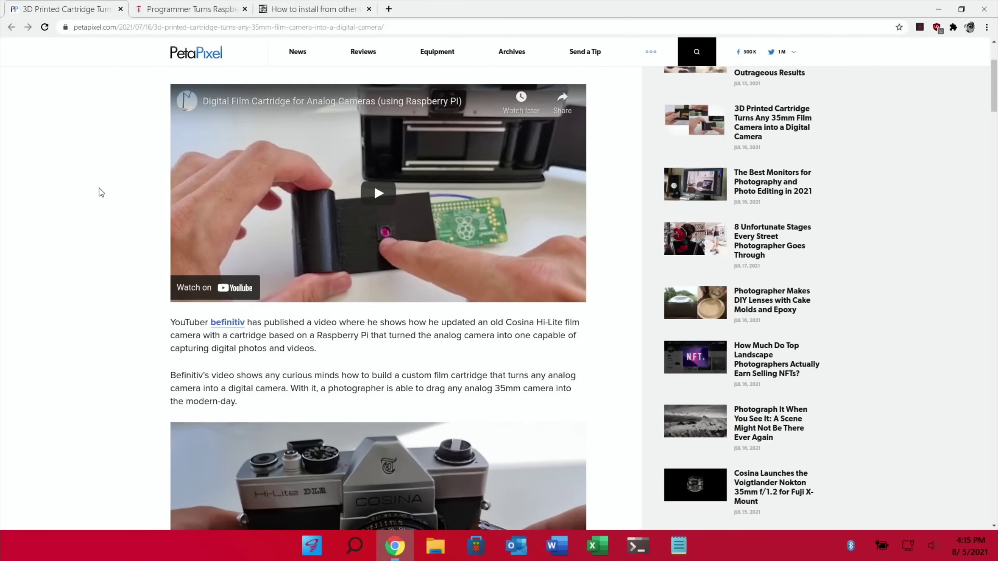
{"action": "scroll", "coordinate": [99, 189], "scroll_direction": "down", "scroll_amount": 3}
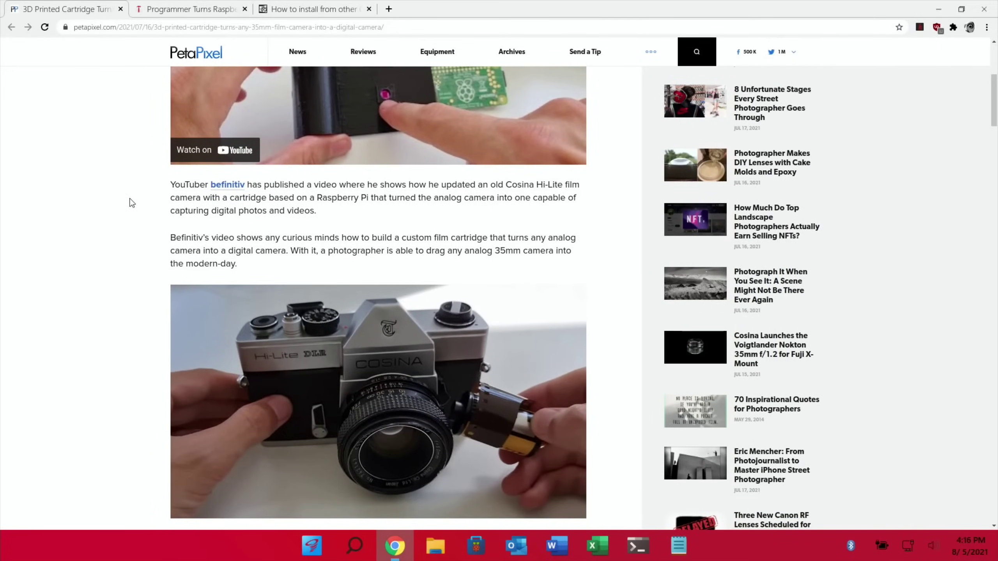
{"action": "scroll", "coordinate": [347, 260], "scroll_direction": "down", "scroll_amount": 3}
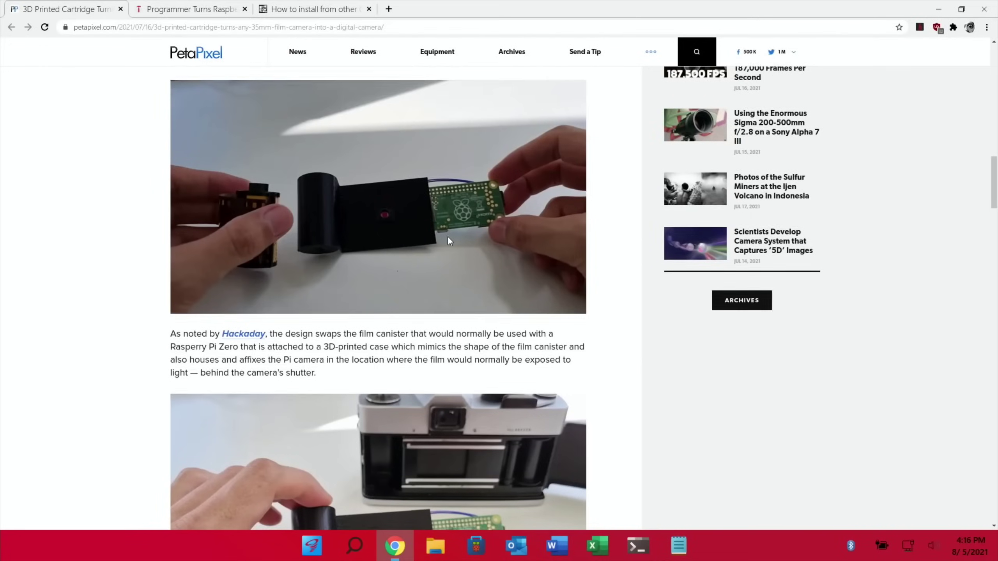
{"action": "scroll", "coordinate": [448, 235], "scroll_direction": "down", "scroll_amount": 10}
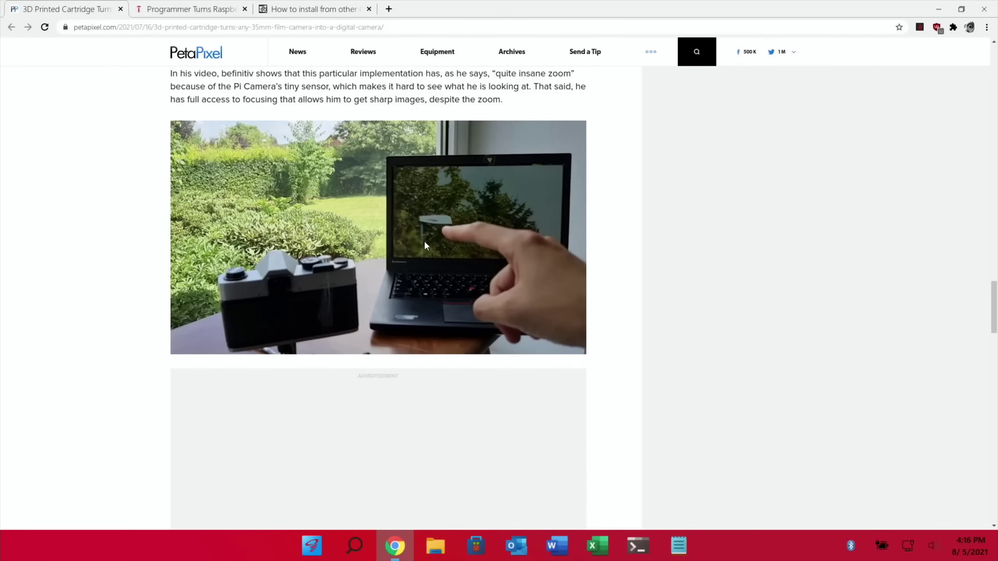
{"action": "key", "text": "ctrl+w"}
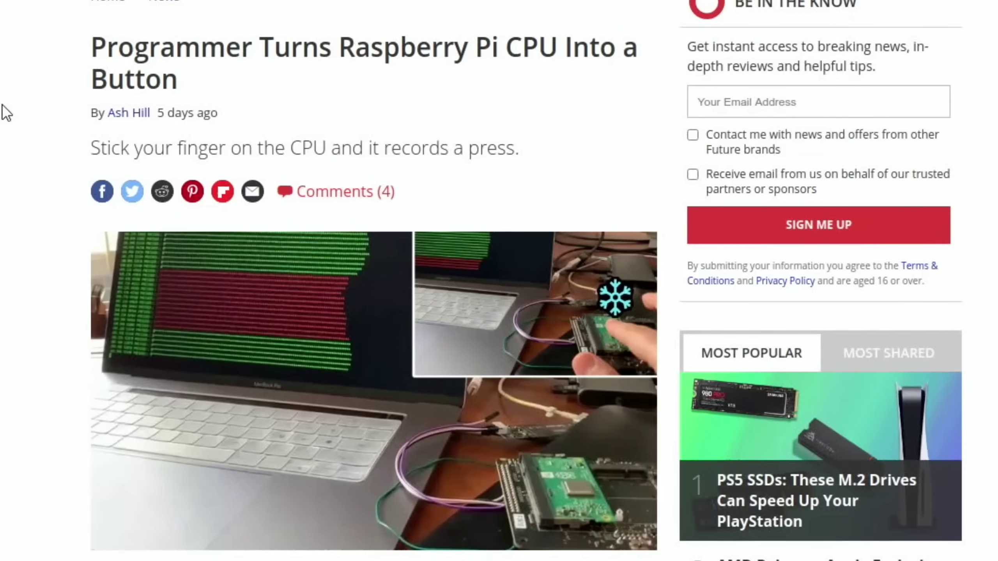
Scroll through the Tom's Hardware article about turning a Raspberry Pi CPU into a button.
{"action": "scroll", "coordinate": [6, 113], "scroll_direction": "down", "scroll_amount": 1}
{"action": "scroll", "coordinate": [6, 113], "scroll_direction": "down", "scroll_amount": 5}
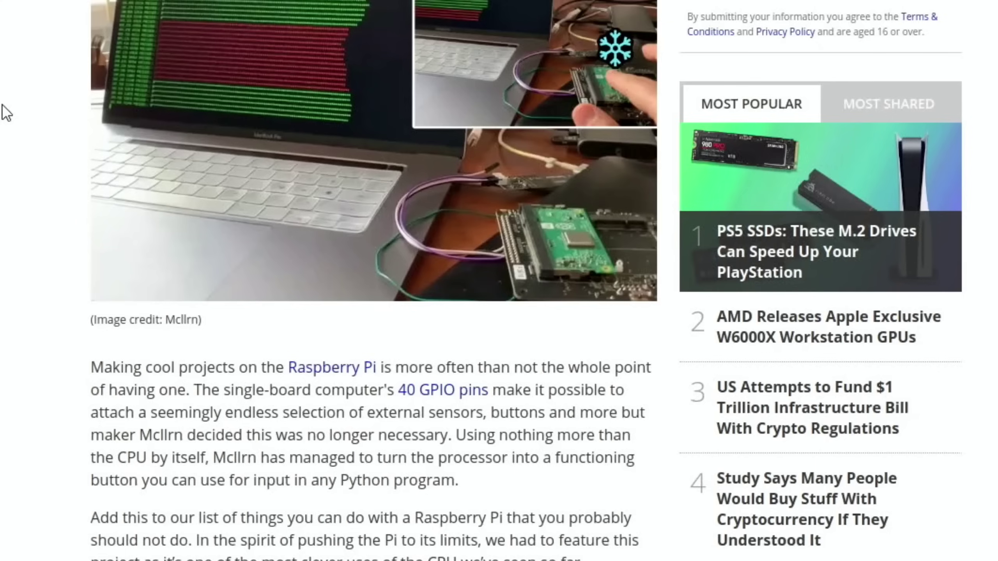
{"action": "scroll", "coordinate": [6, 113], "scroll_direction": "down", "scroll_amount": 8}
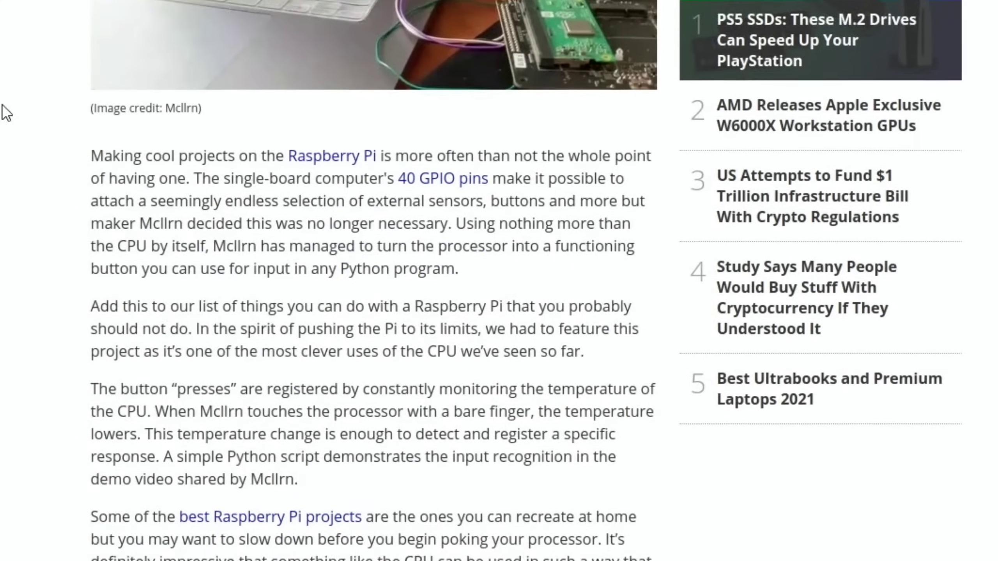
{"action": "scroll", "coordinate": [6, 113], "scroll_direction": "down", "scroll_amount": 11}
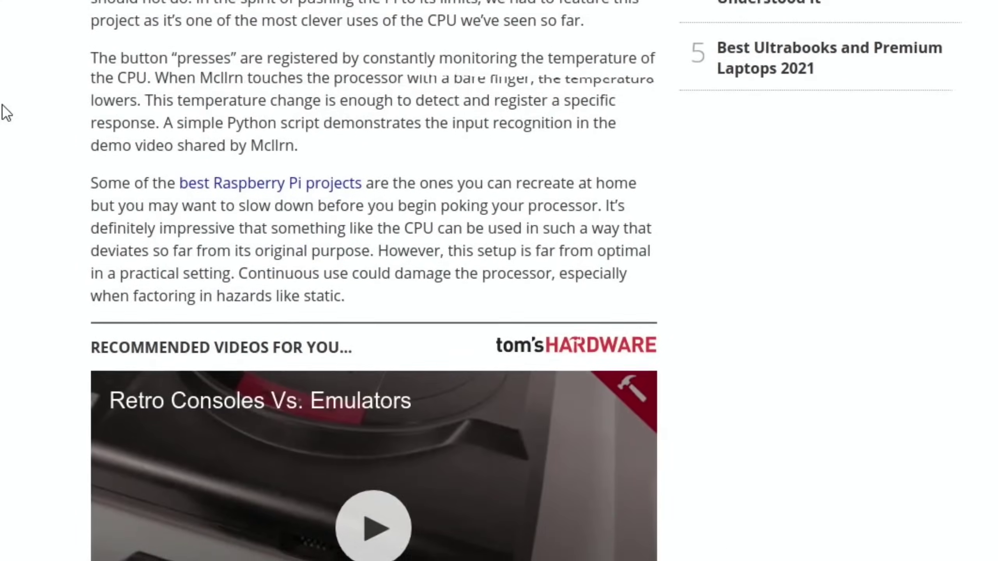
{"action": "scroll", "coordinate": [207, 238], "scroll_direction": "up", "scroll_amount": 3}
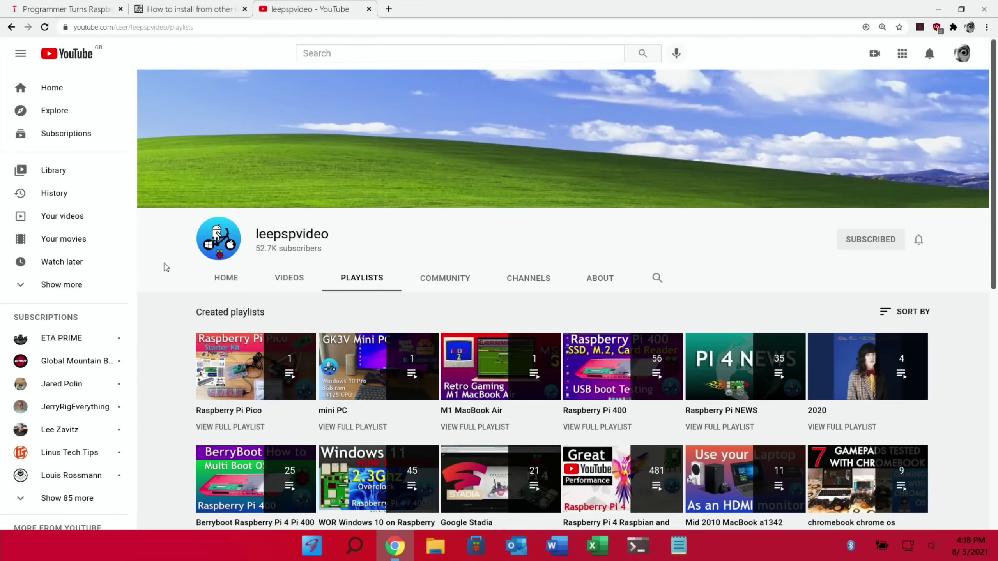
{"action": "scroll", "coordinate": [166, 267], "scroll_direction": "down", "scroll_amount": 3}
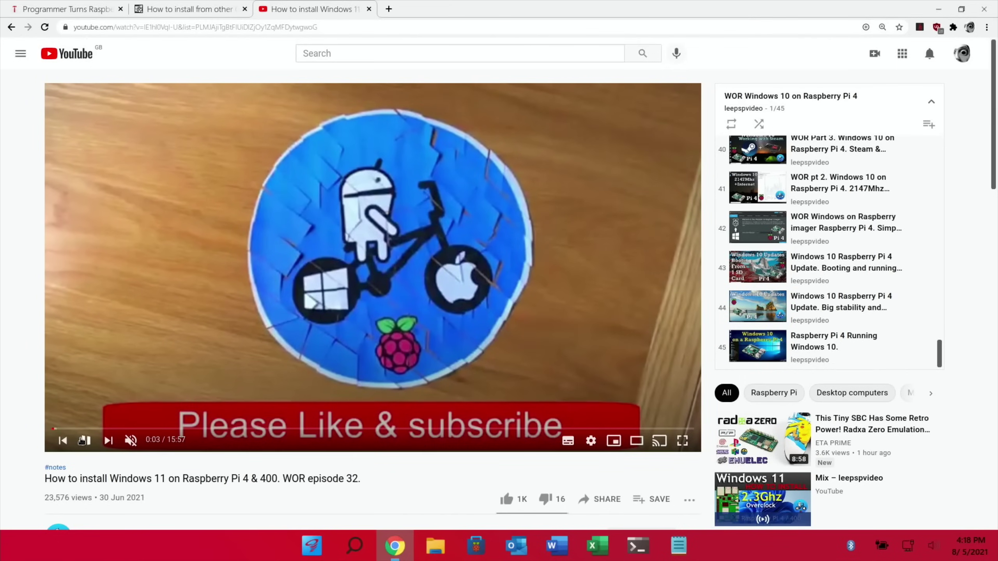
Pause the Windows 11 install video at 0:03 and switch to the 'How to install from other OSes' guide.
{"action": "left_click", "coordinate": [82, 440]}
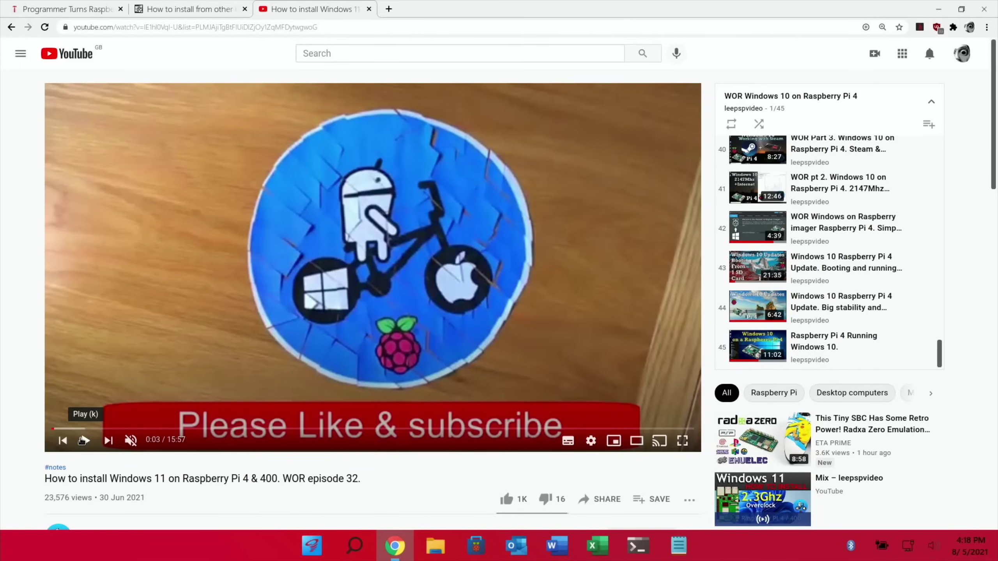
{"action": "left_click", "coordinate": [157, 12]}
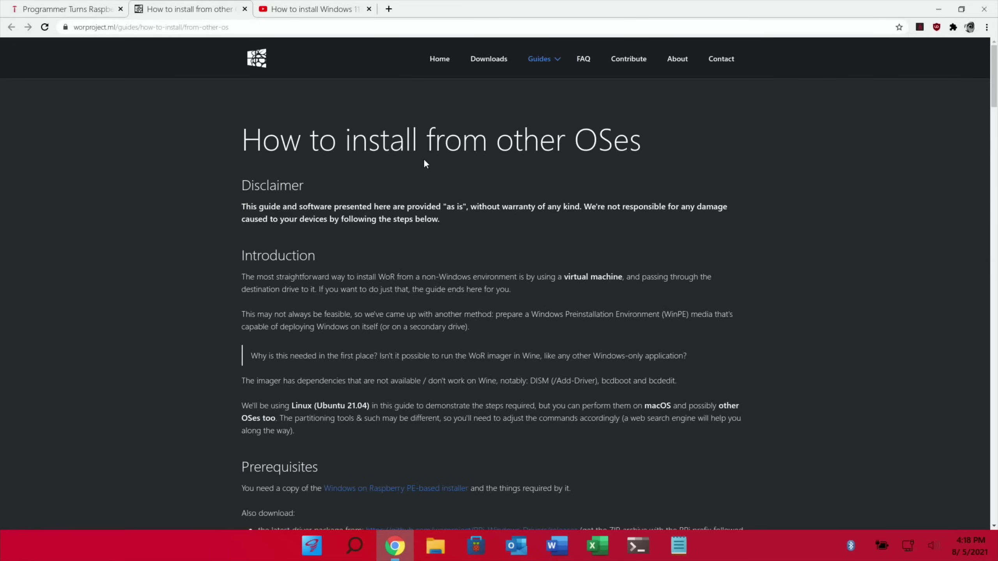
Scroll the WoR install guide down to the questions section, then back up to the partitioning steps.
{"action": "scroll", "coordinate": [425, 161], "scroll_direction": "down", "scroll_amount": 5}
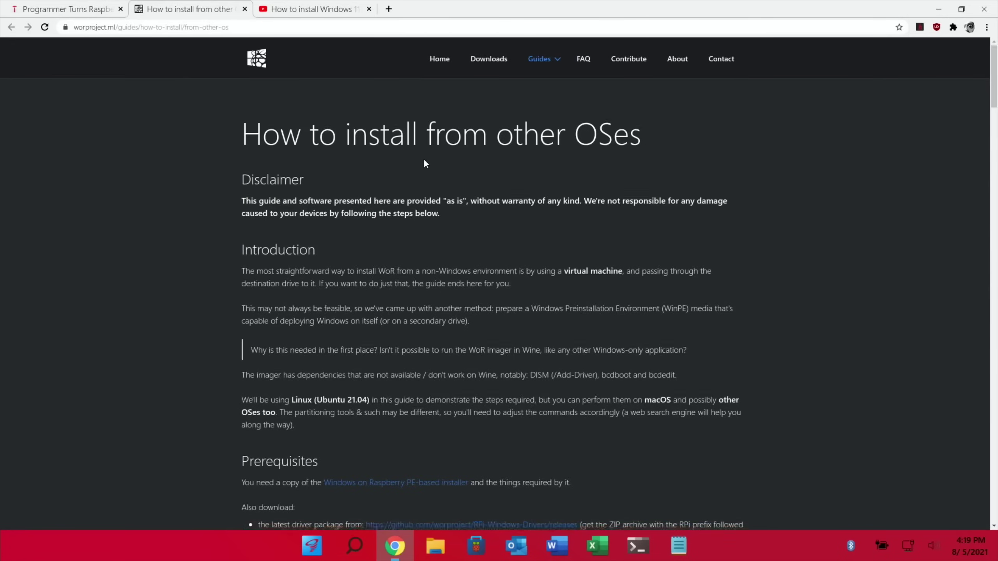
{"action": "scroll", "coordinate": [425, 161], "scroll_direction": "down", "scroll_amount": 8}
{"action": "scroll", "coordinate": [424, 162], "scroll_direction": "down", "scroll_amount": 11}
{"action": "scroll", "coordinate": [423, 161], "scroll_direction": "down", "scroll_amount": 10}
{"action": "scroll", "coordinate": [423, 158], "scroll_direction": "down", "scroll_amount": 7}
{"action": "scroll", "coordinate": [423, 159], "scroll_direction": "down", "scroll_amount": 7}
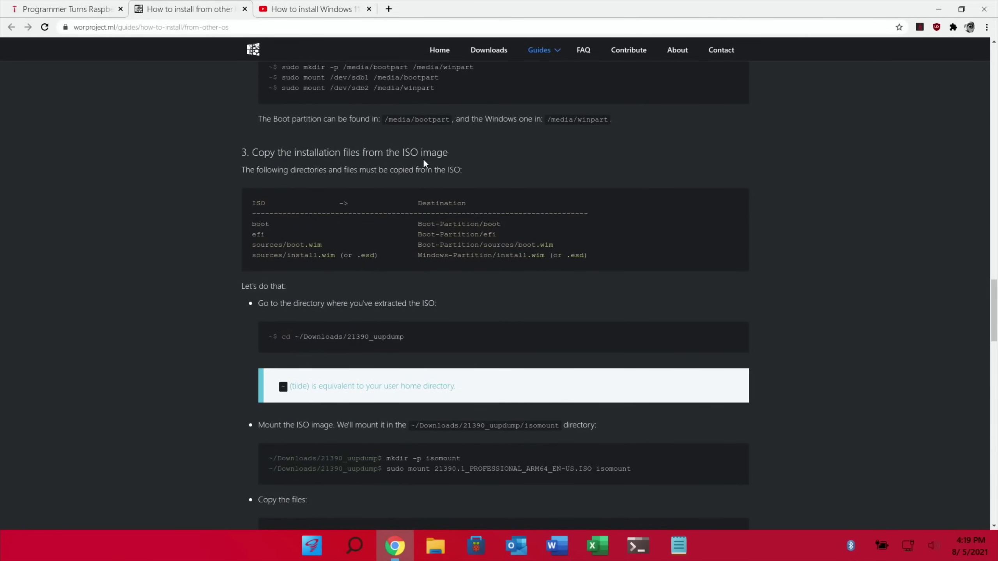
{"action": "scroll", "coordinate": [423, 160], "scroll_direction": "down", "scroll_amount": 5}
{"action": "scroll", "coordinate": [423, 160], "scroll_direction": "down", "scroll_amount": 7}
{"action": "scroll", "coordinate": [423, 164], "scroll_direction": "down", "scroll_amount": 12}
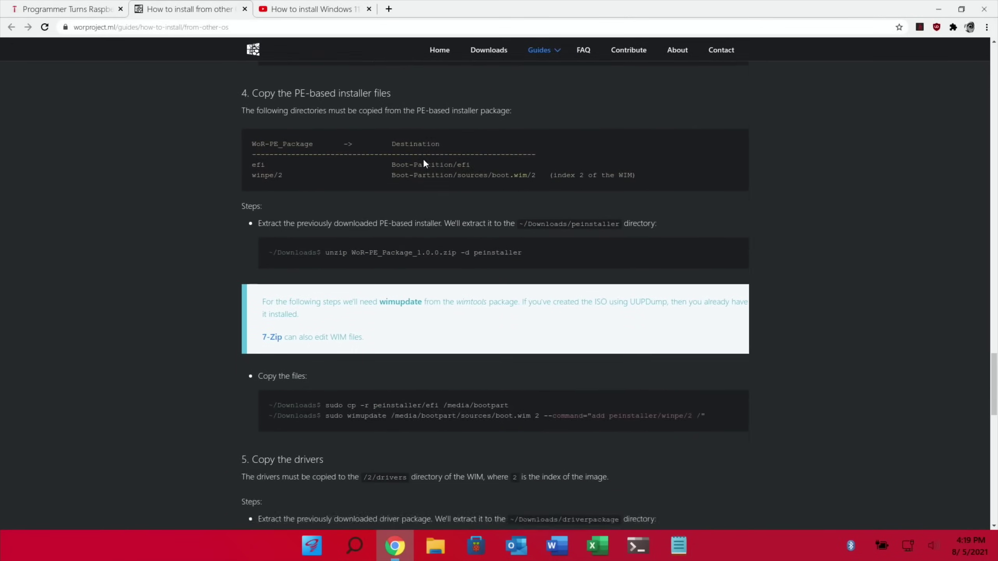
{"action": "scroll", "coordinate": [423, 164], "scroll_direction": "down", "scroll_amount": 6}
{"action": "scroll", "coordinate": [423, 159], "scroll_direction": "down", "scroll_amount": 5}
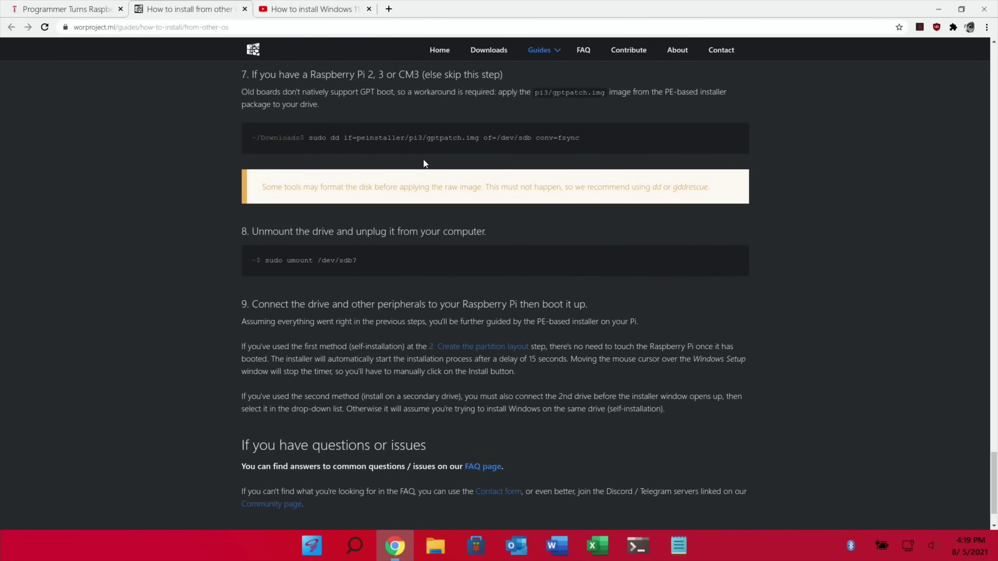
{"action": "scroll", "coordinate": [423, 164], "scroll_direction": "down", "scroll_amount": 2}
{"action": "scroll", "coordinate": [423, 164], "scroll_direction": "up", "scroll_amount": 10}
{"action": "scroll", "coordinate": [423, 163], "scroll_direction": "up", "scroll_amount": 20}
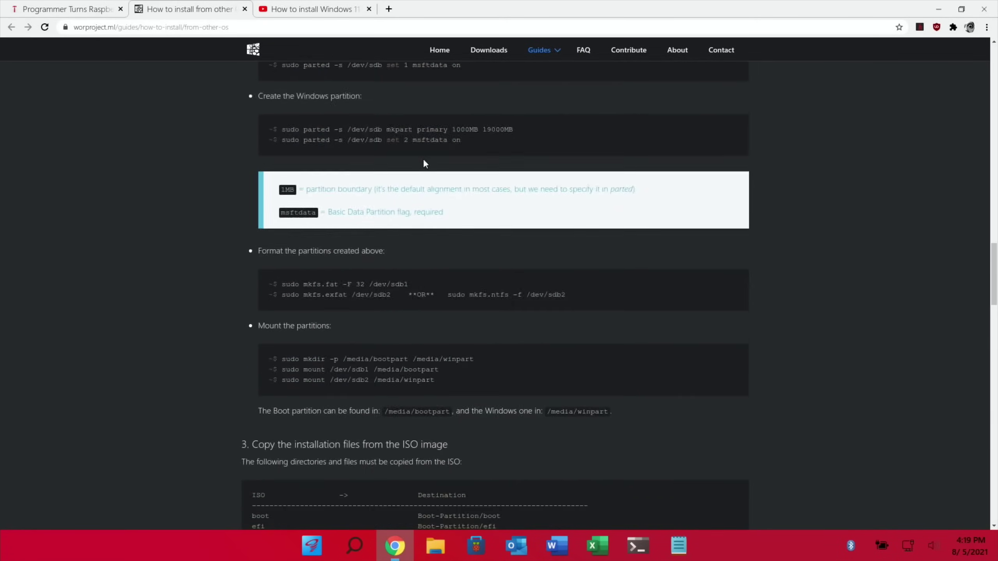
{"action": "scroll", "coordinate": [423, 161], "scroll_direction": "up", "scroll_amount": 20}
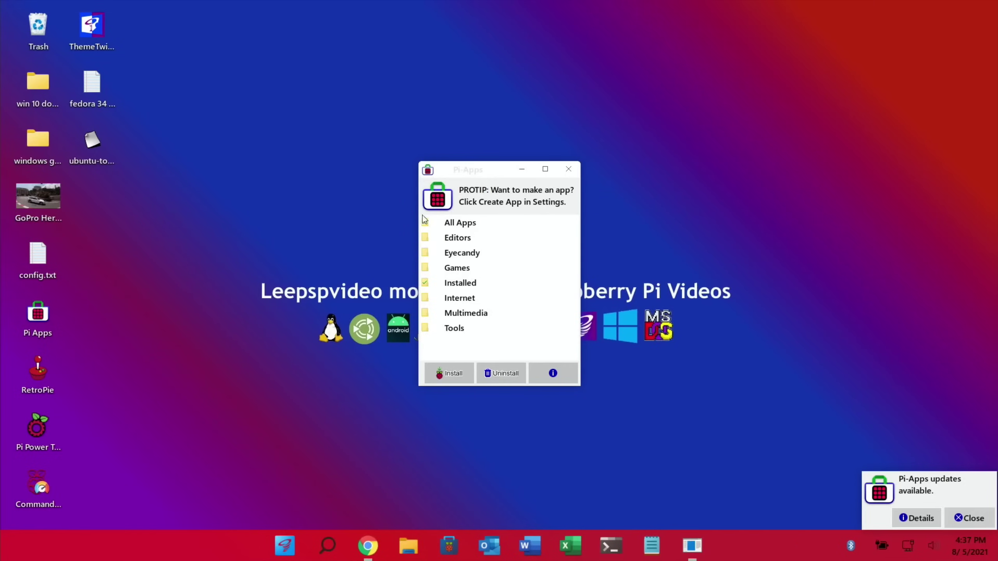
Select Conky Rings in Pi-Apps' Eyecandy category, then close the Pi-Apps window.
{"action": "left_click", "coordinate": [443, 254]}
{"action": "left_click", "coordinate": [443, 254]}
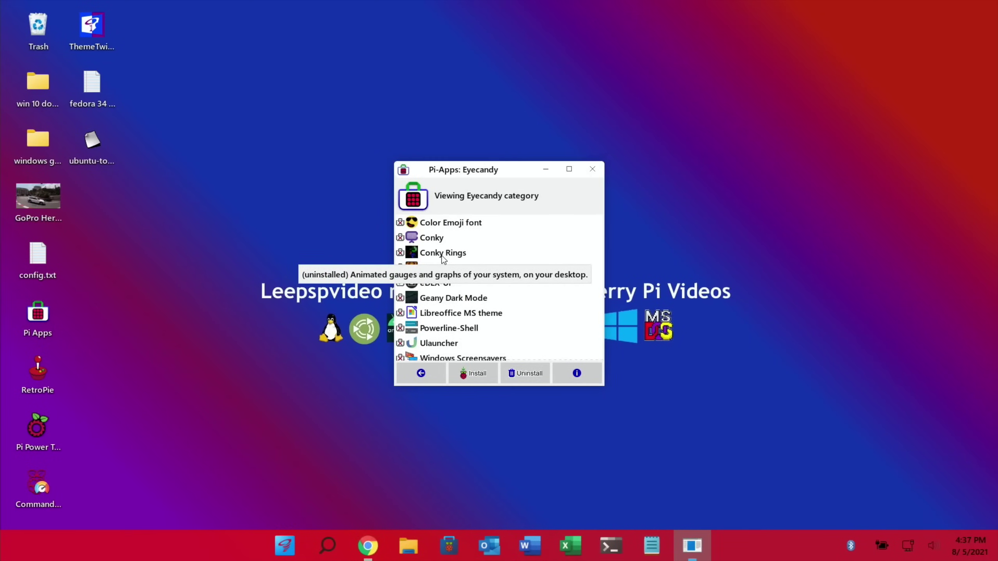
{"action": "left_click", "coordinate": [450, 254]}
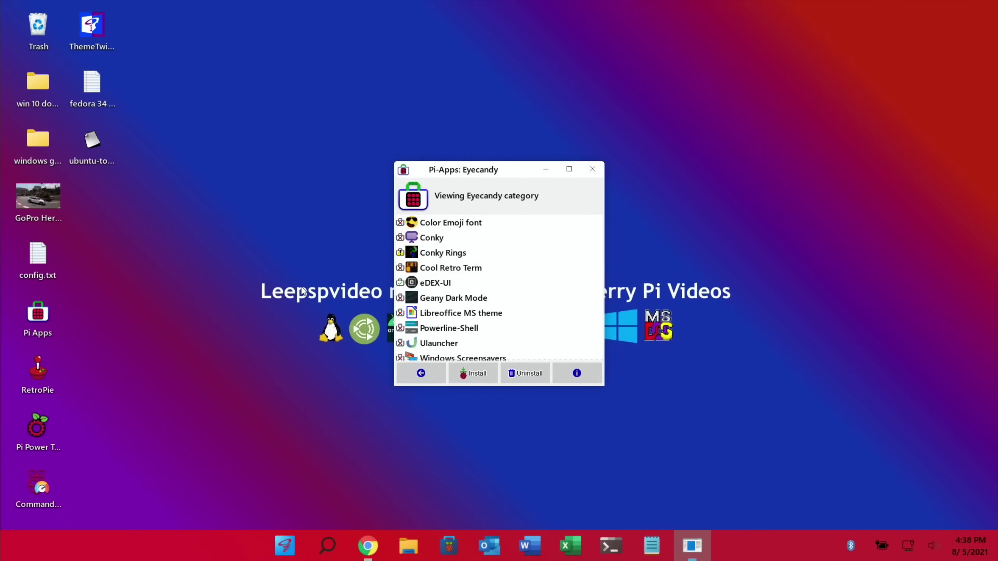
{"action": "left_click", "coordinate": [592, 171]}
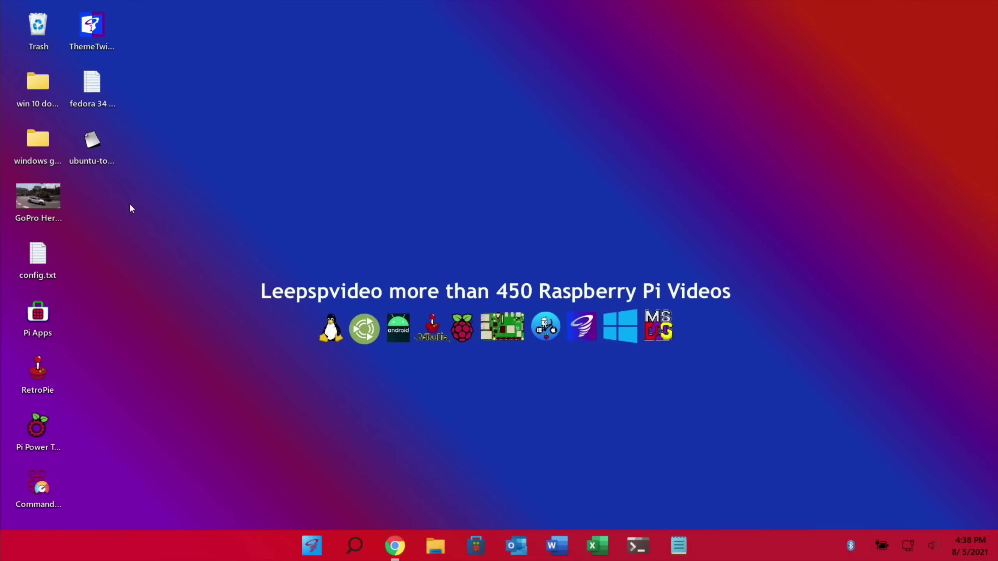
Apply the Twister OS Light theme in ThemeTwister and confirm the session restart.
{"action": "double_click", "coordinate": [96, 28]}
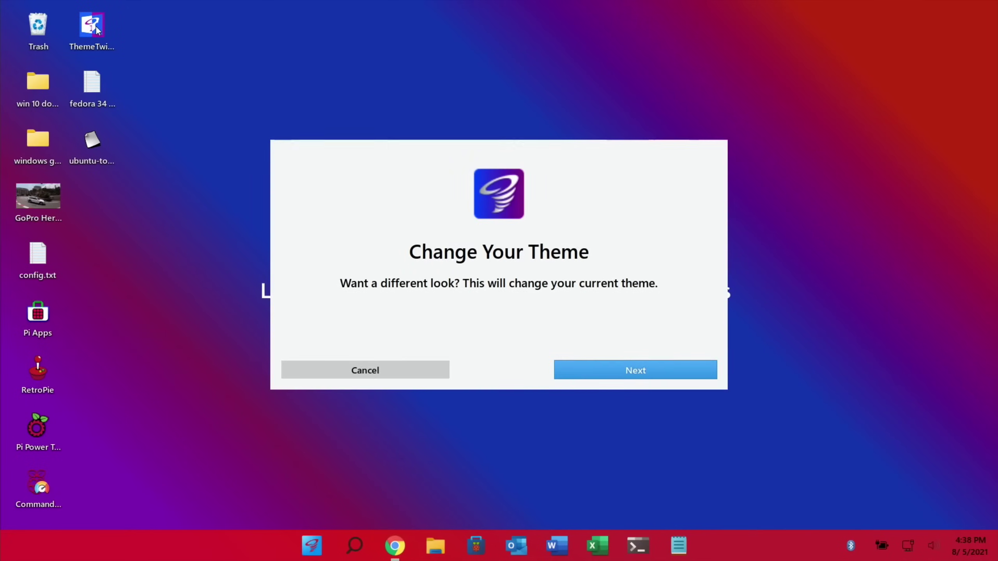
{"action": "left_click", "coordinate": [609, 367]}
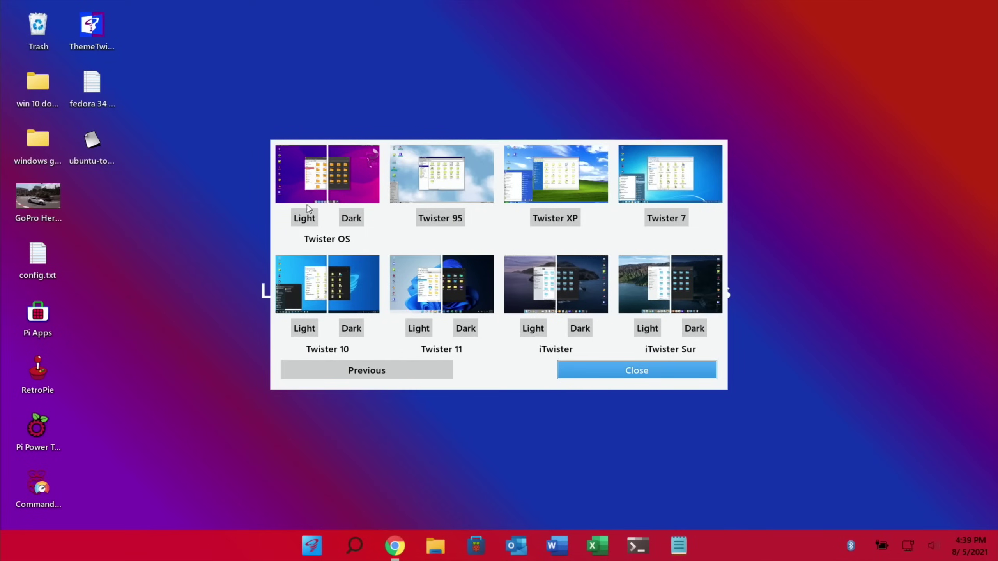
{"action": "left_click", "coordinate": [304, 218]}
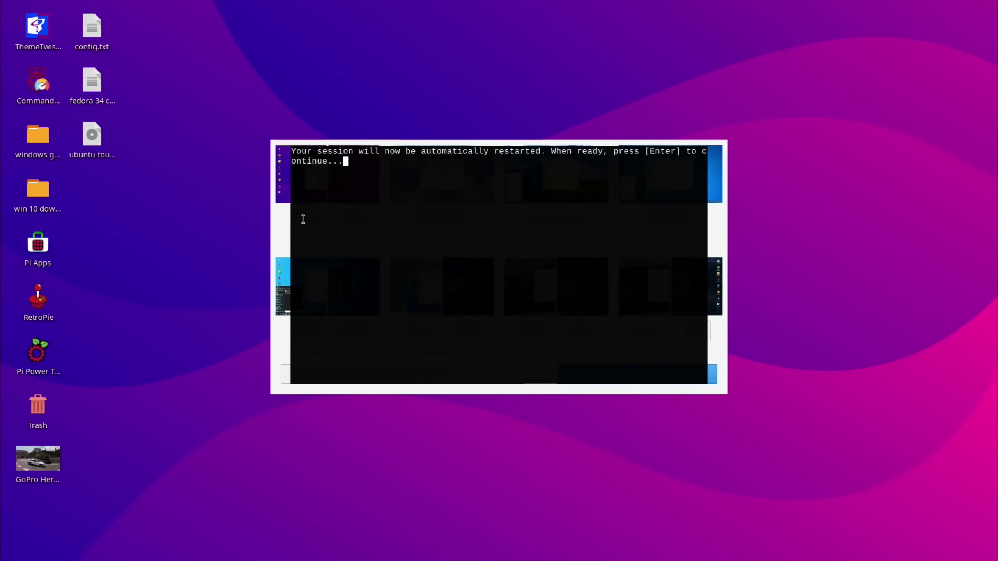
{"action": "key", "text": "Return"}
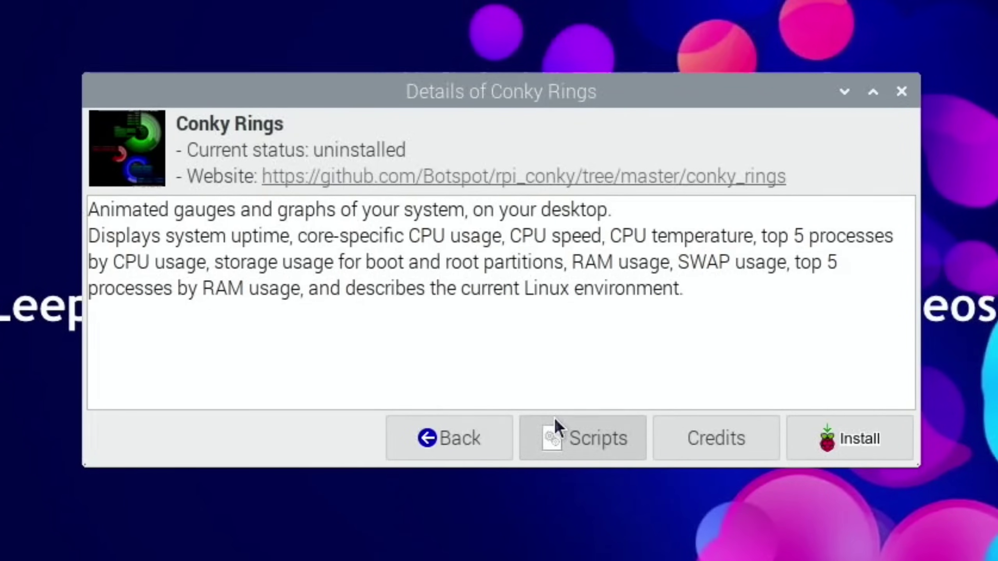
Start installing Conky Rings and check the desktop right-click menu while it runs.
{"action": "left_click", "coordinate": [825, 448]}
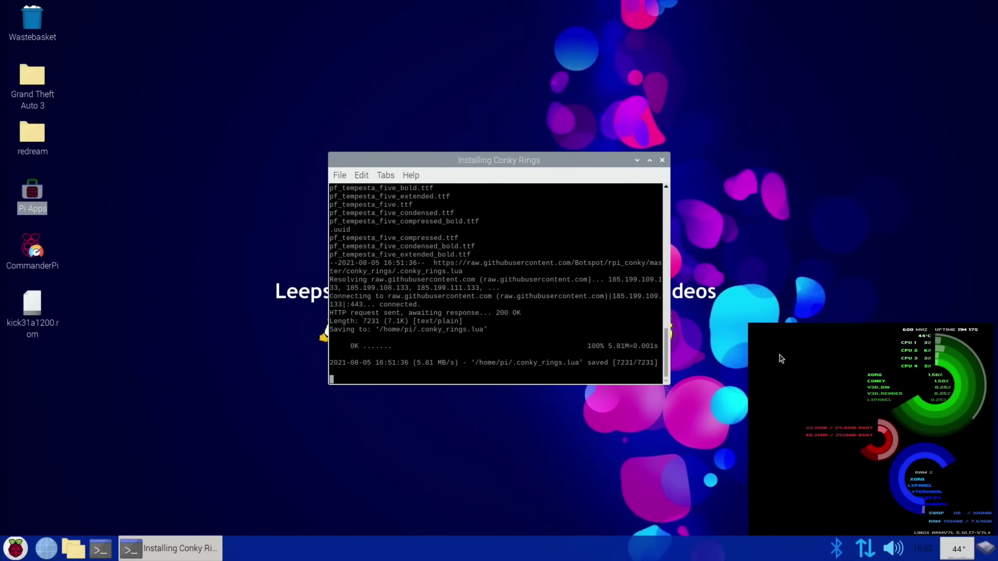
{"action": "left_click", "coordinate": [922, 411]}
{"action": "right_click", "coordinate": [921, 411]}
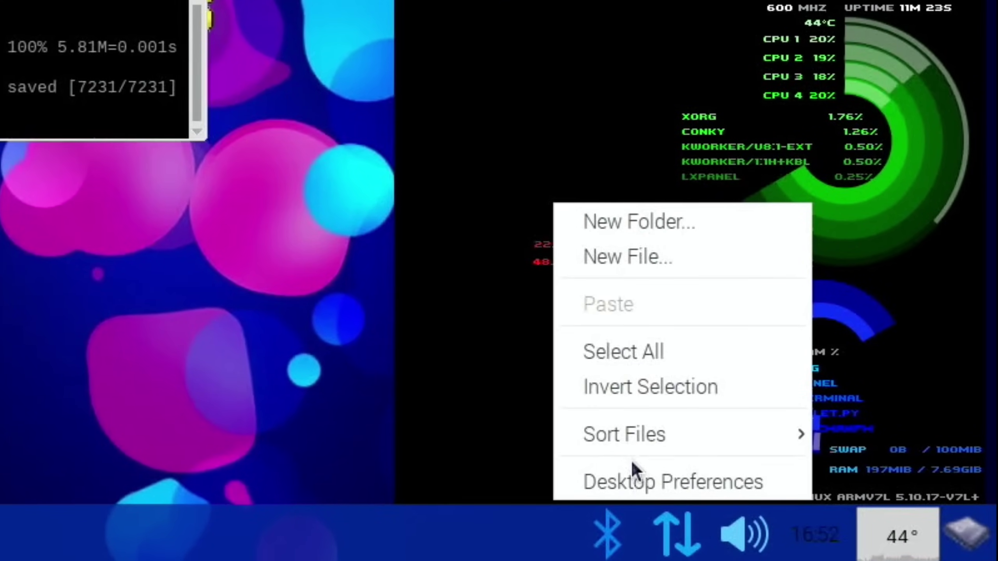
{"action": "left_click", "coordinate": [571, 129]}
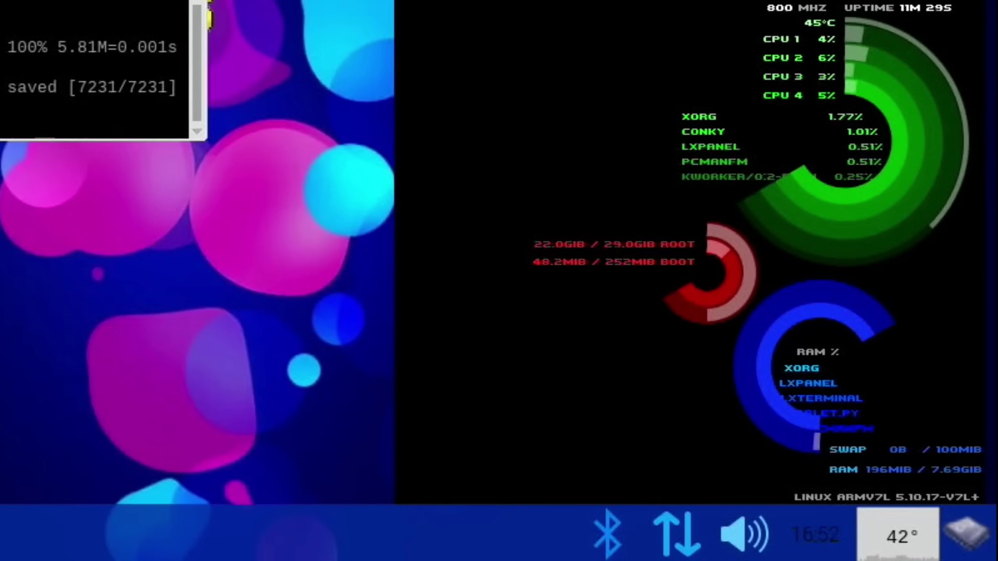
Browse the Start menu's installed applications during the install, then dismiss it.
{"action": "left_click", "coordinate": [16, 547]}
{"action": "mouse_move", "coordinate": [53, 403]}
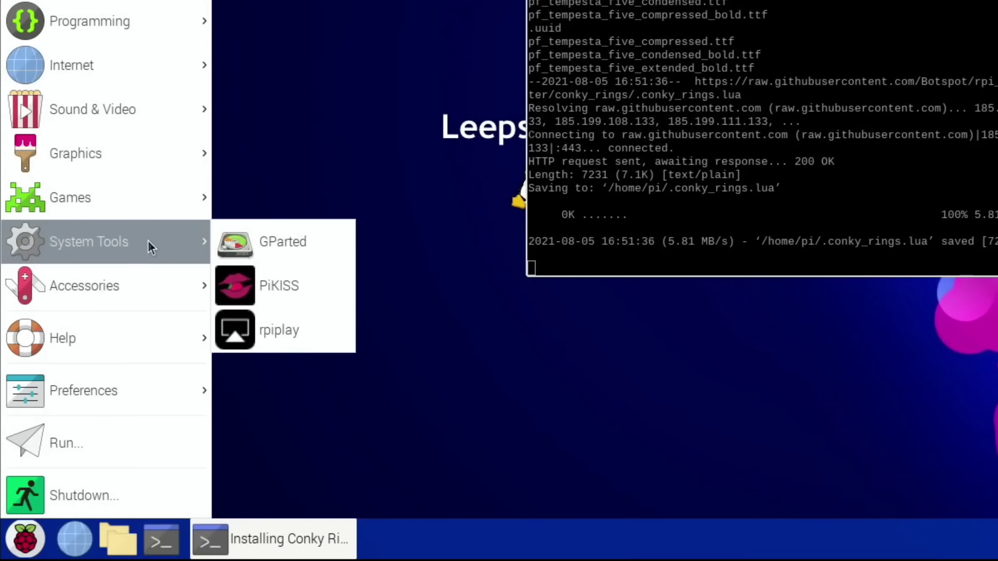
{"action": "mouse_move", "coordinate": [159, 390]}
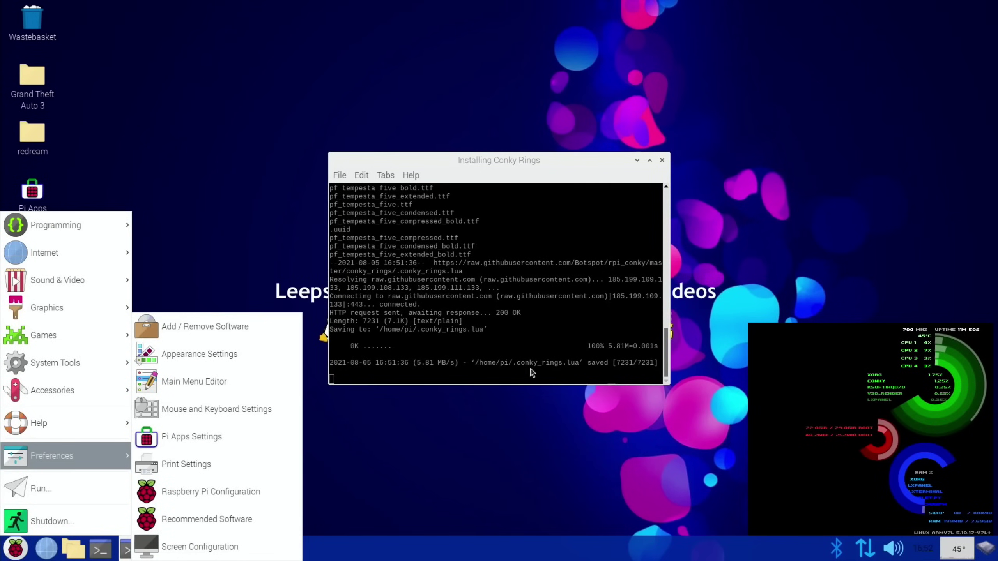
{"action": "left_click", "coordinate": [782, 350]}
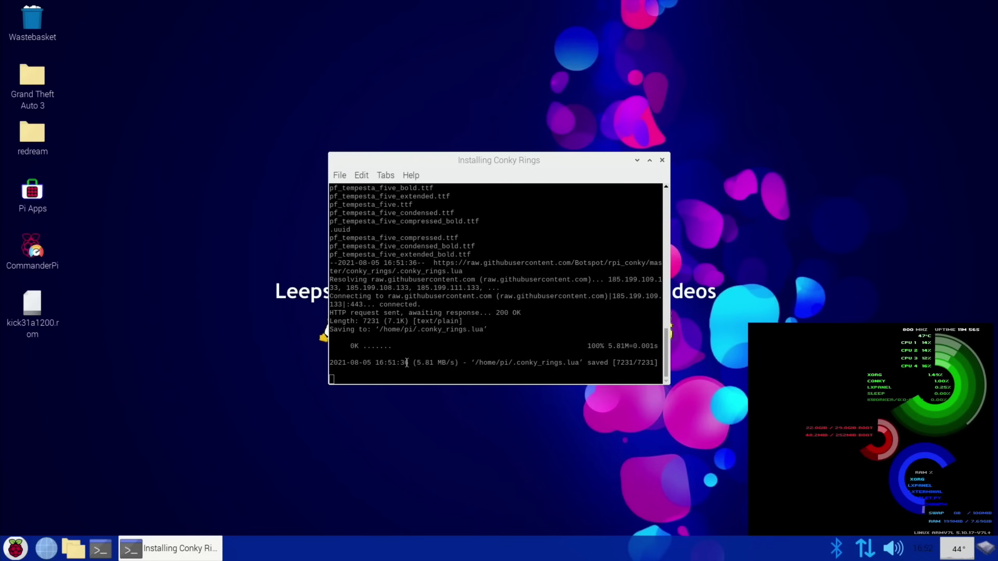
Close the install terminal, uninstall Conky Rings, and close the uninstall terminal.
{"action": "left_click", "coordinate": [661, 161]}
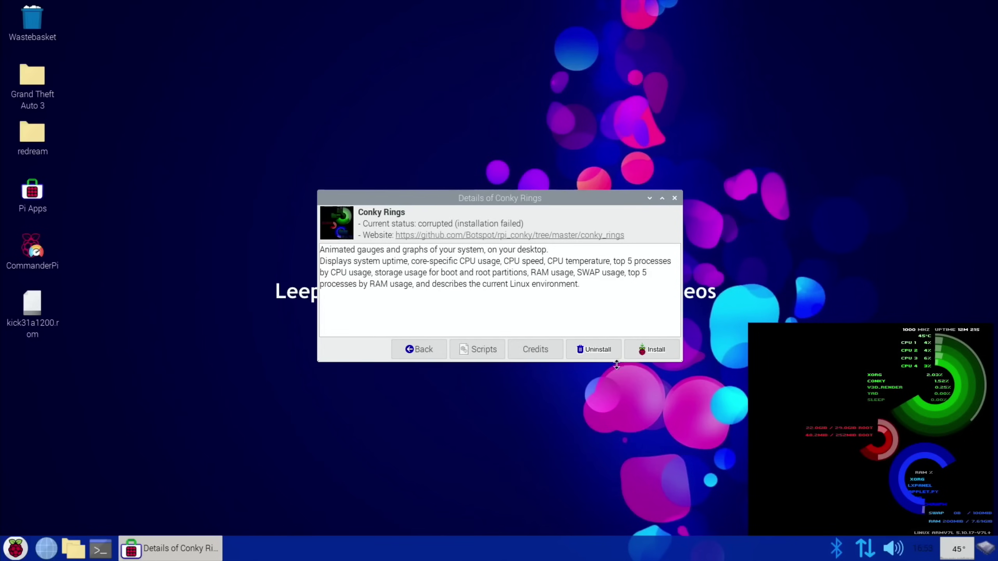
{"action": "left_click", "coordinate": [598, 350]}
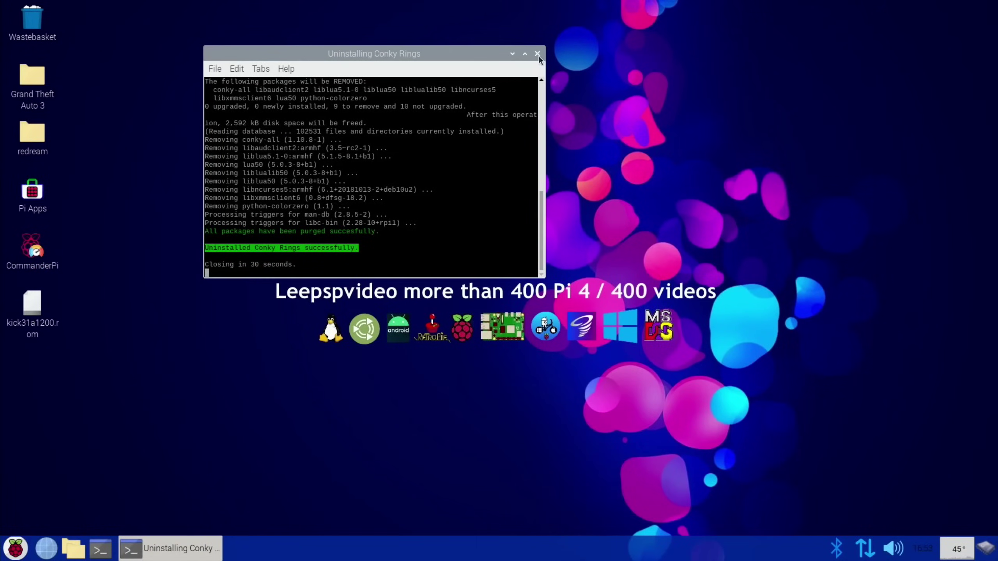
{"action": "left_click", "coordinate": [721, 37]}
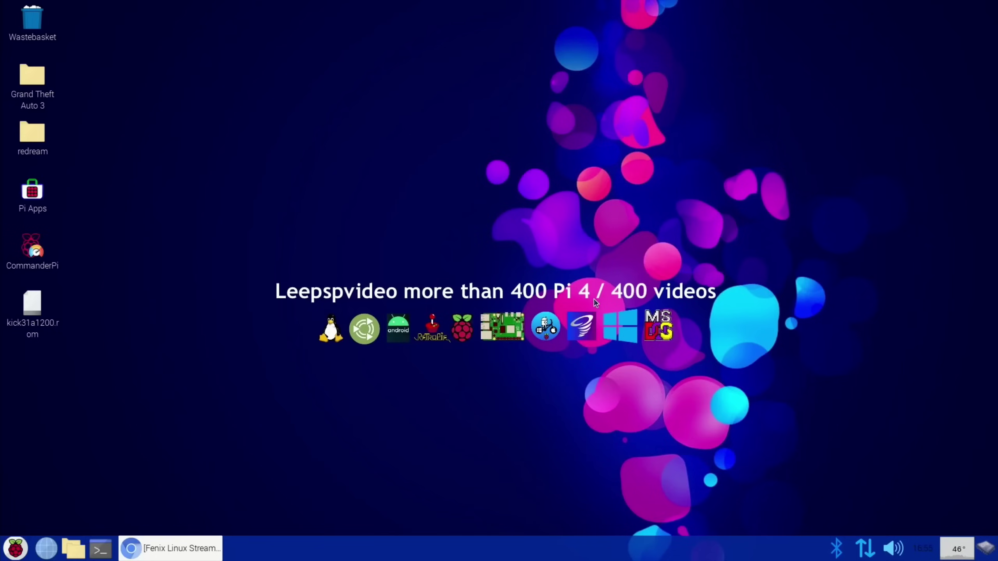
Return to Chromium and scroll through the Tom's Hardware Fenix Linux article.
{"action": "left_click", "coordinate": [211, 550]}
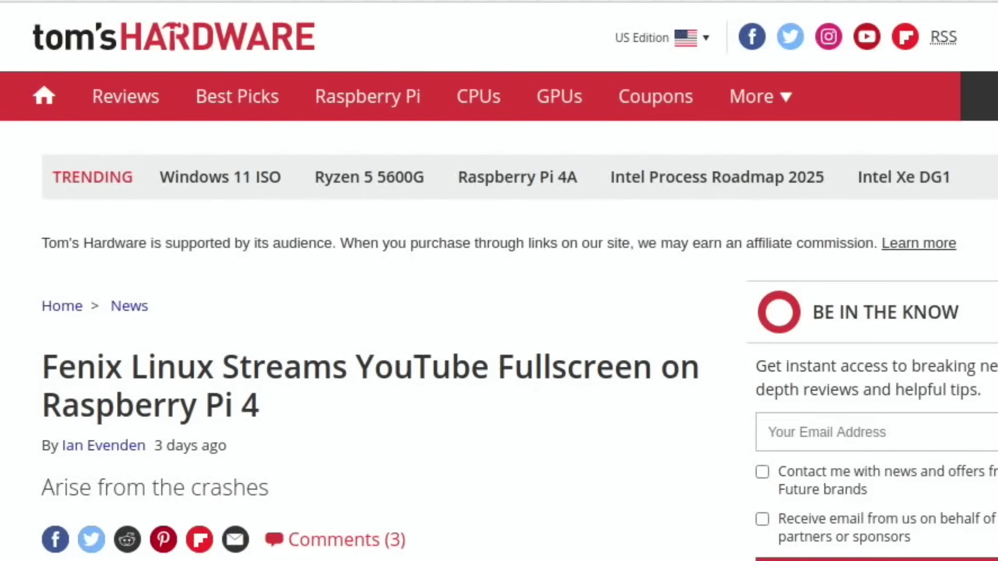
{"action": "scroll", "coordinate": [499, 281], "scroll_direction": "down", "scroll_amount": 10}
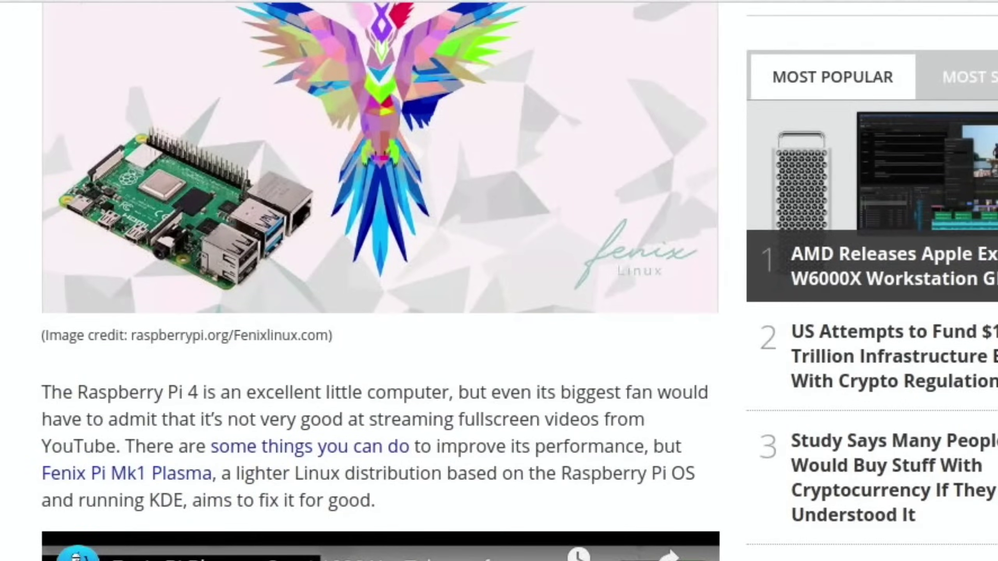
{"action": "scroll", "coordinate": [480, 412], "scroll_direction": "down", "scroll_amount": 7}
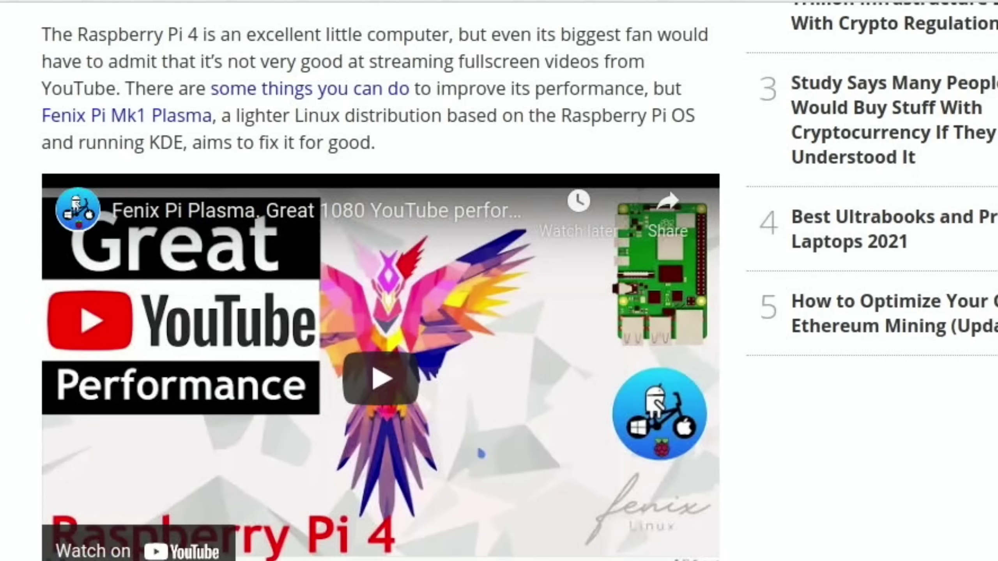
{"action": "scroll", "coordinate": [380, 294], "scroll_direction": "down", "scroll_amount": 5}
{"action": "scroll", "coordinate": [381, 280], "scroll_direction": "up", "scroll_amount": 5}
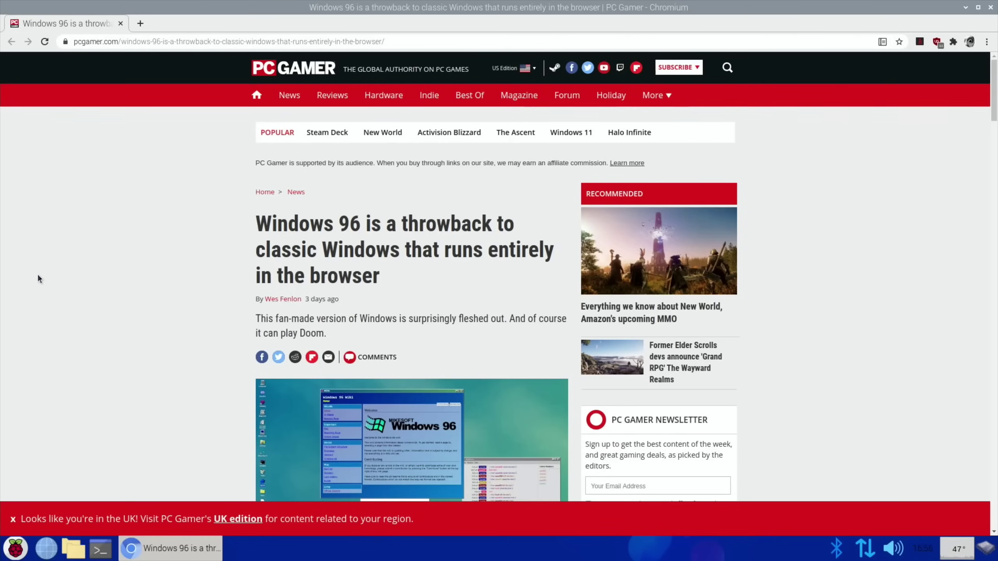
Scroll down the PC Gamer Windows 96 article to reach the windows96.net link.
{"action": "scroll", "coordinate": [39, 279], "scroll_direction": "down", "scroll_amount": 2}
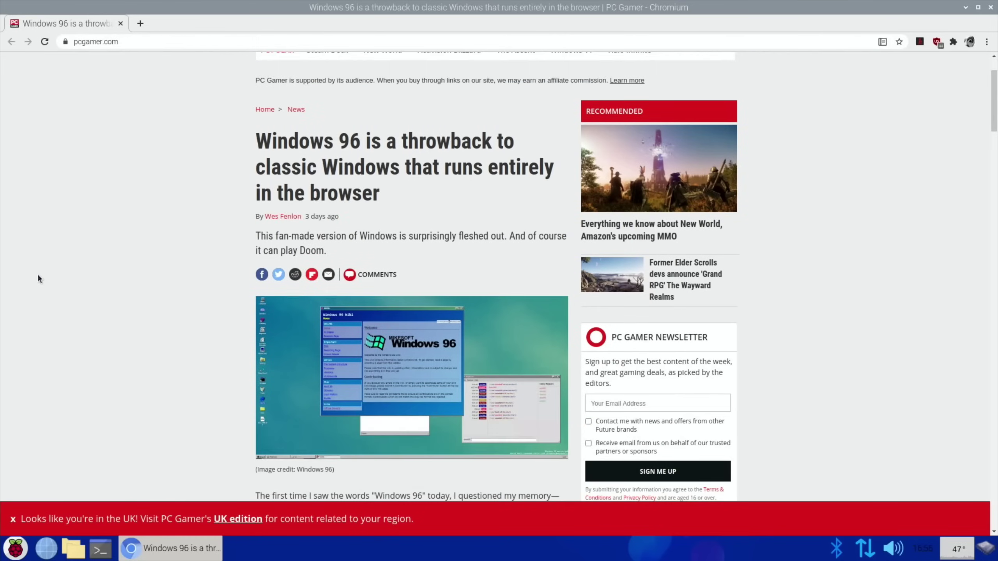
{"action": "scroll", "coordinate": [37, 275], "scroll_direction": "down", "scroll_amount": 3}
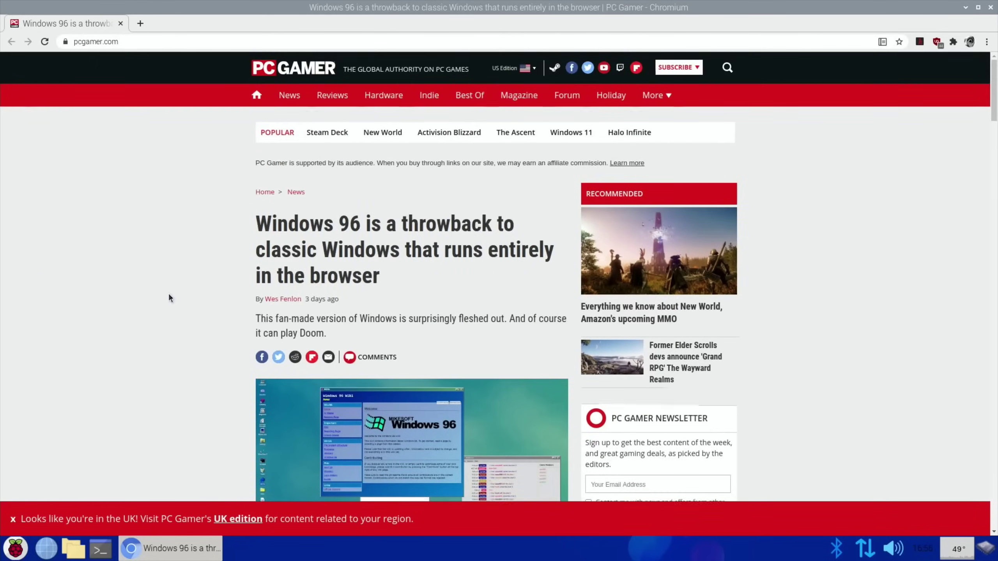
{"action": "scroll", "coordinate": [168, 293], "scroll_direction": "down", "scroll_amount": 2}
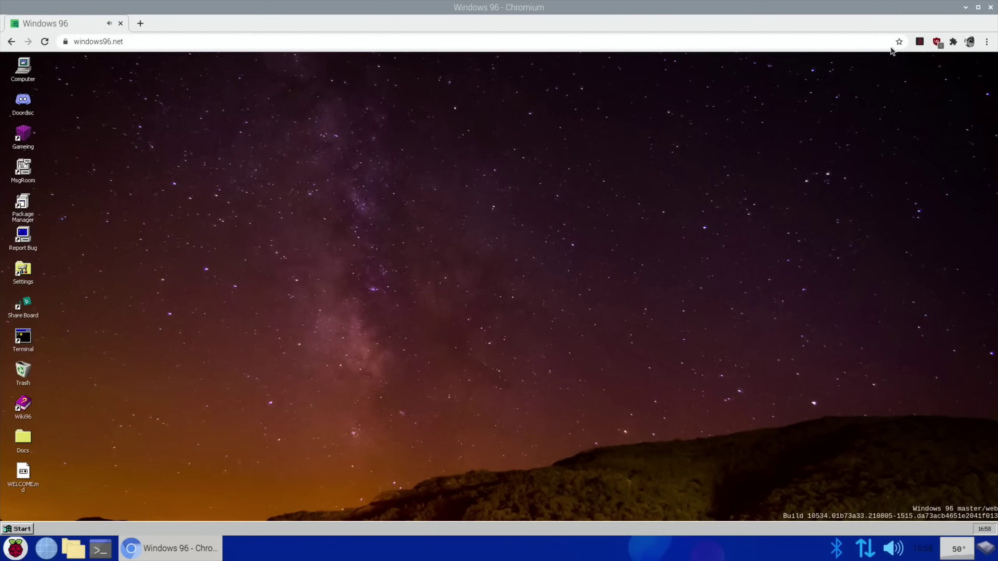
Make Chromium full screen and launch Blocks from Start > Programs > Entertainment.
{"action": "left_click", "coordinate": [987, 42]}
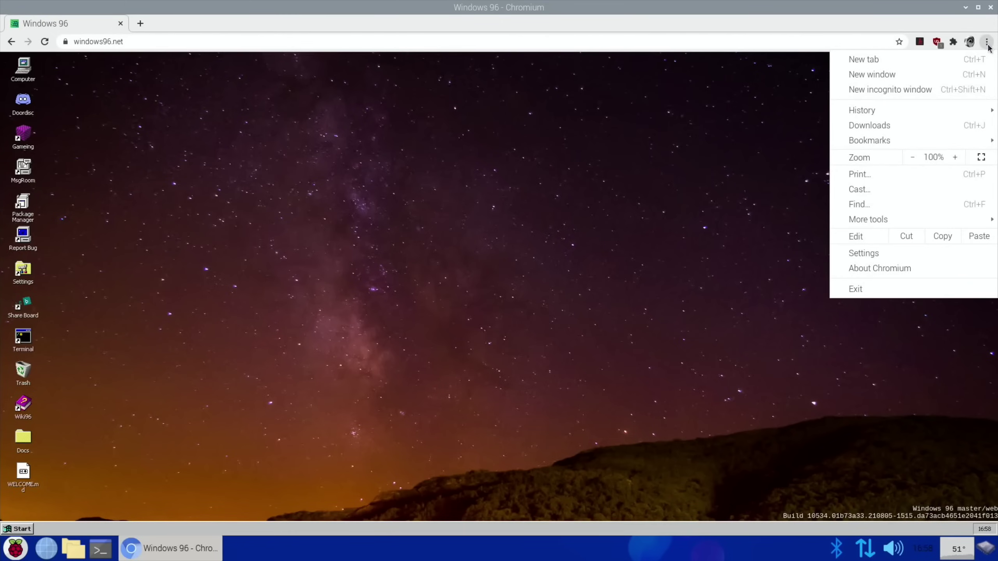
{"action": "left_click", "coordinate": [981, 157]}
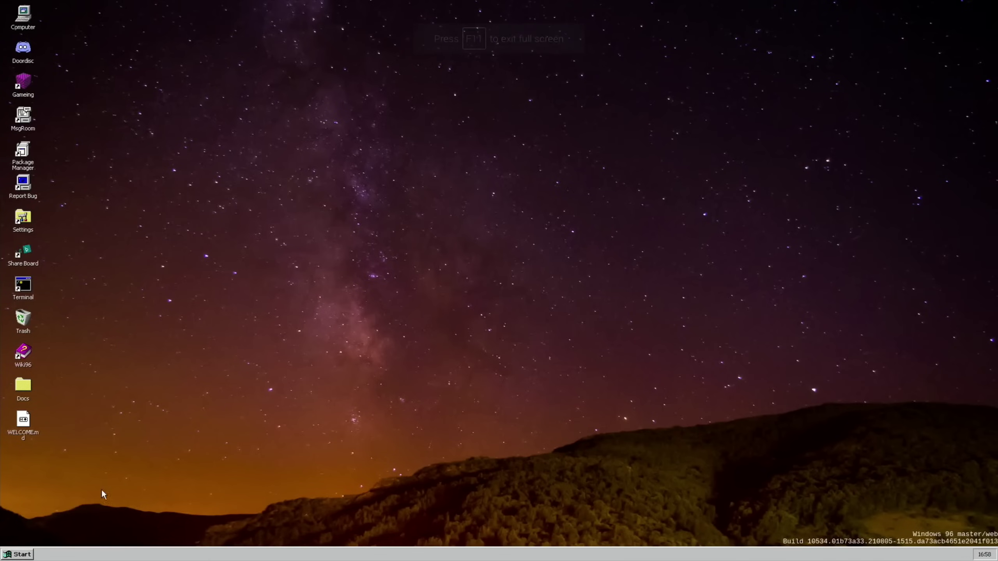
{"action": "left_click", "coordinate": [18, 555]}
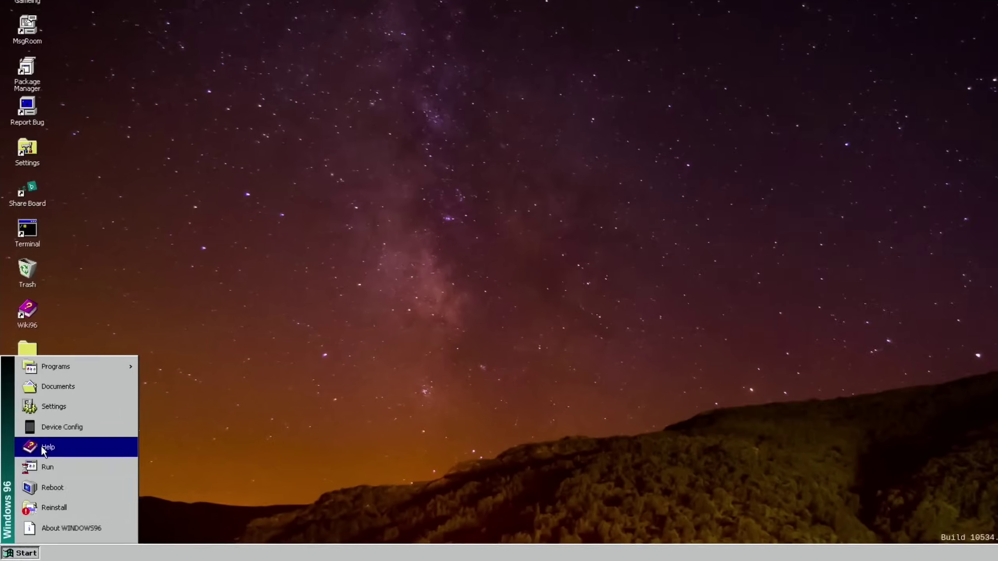
{"action": "mouse_move", "coordinate": [51, 400]}
{"action": "mouse_move", "coordinate": [134, 401]}
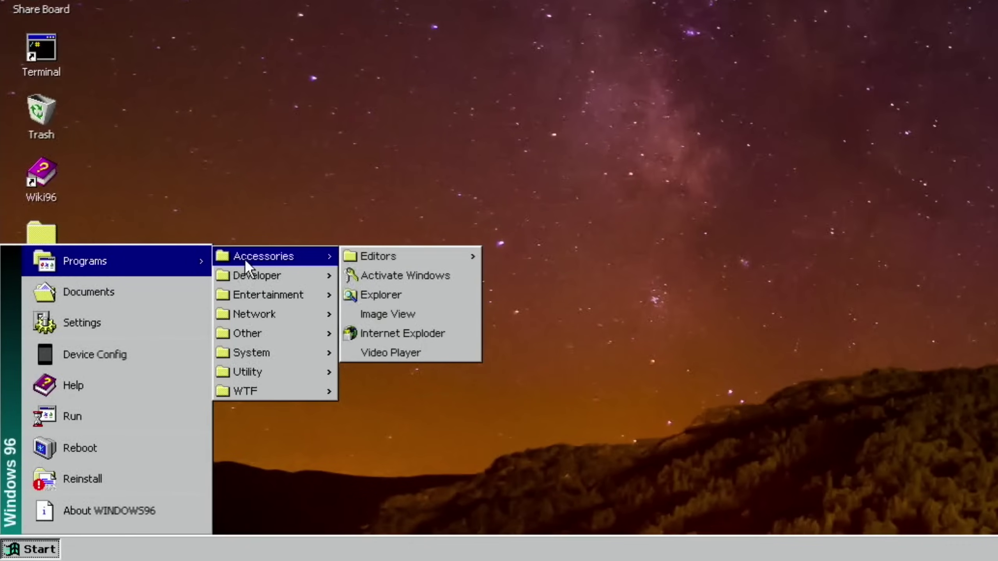
{"action": "mouse_move", "coordinate": [308, 297]}
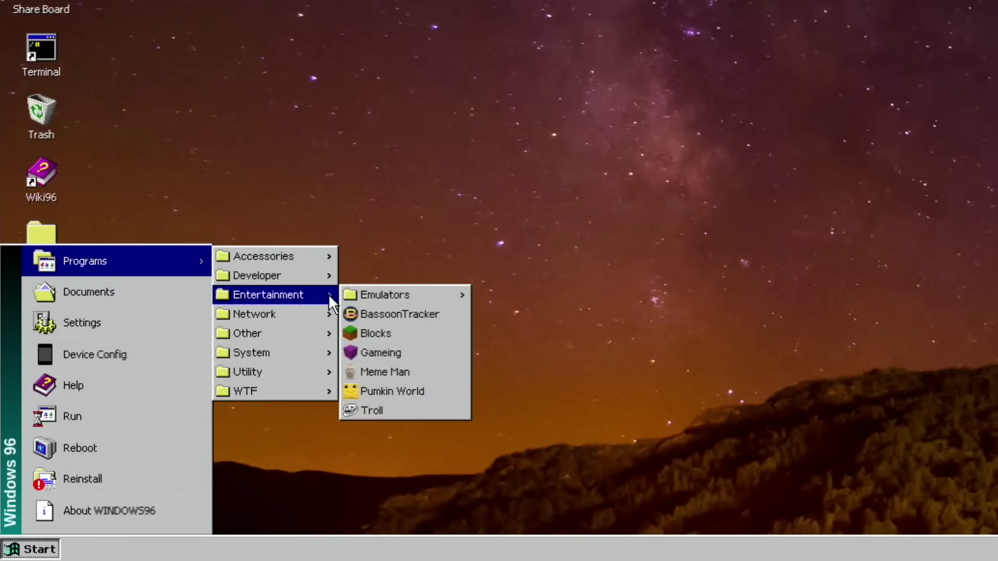
{"action": "left_click", "coordinate": [376, 333]}
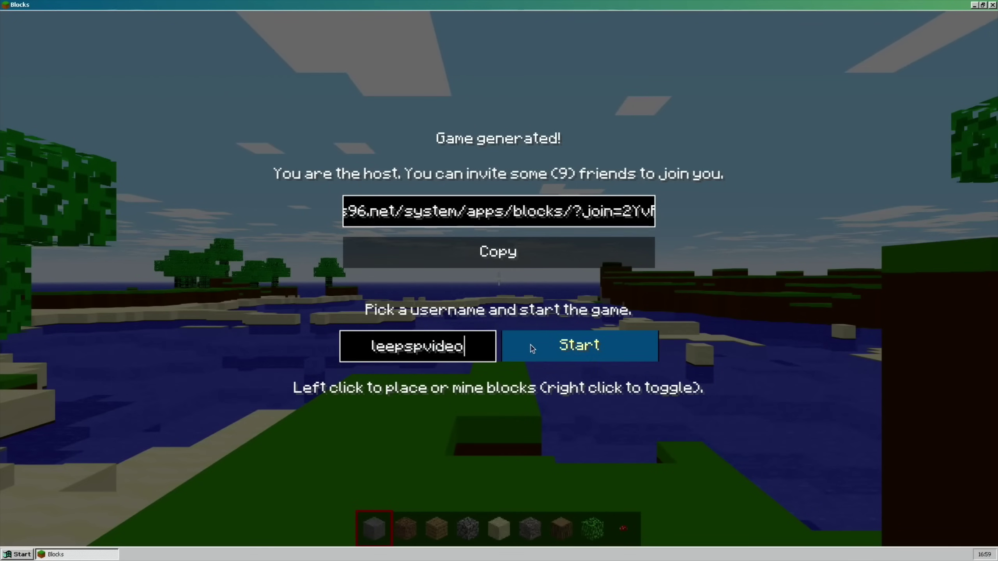
Start a Blocks game, look around the world with W, then shrink it to a small window.
{"action": "left_click", "coordinate": [580, 347]}
{"action": "key", "text": "w"}
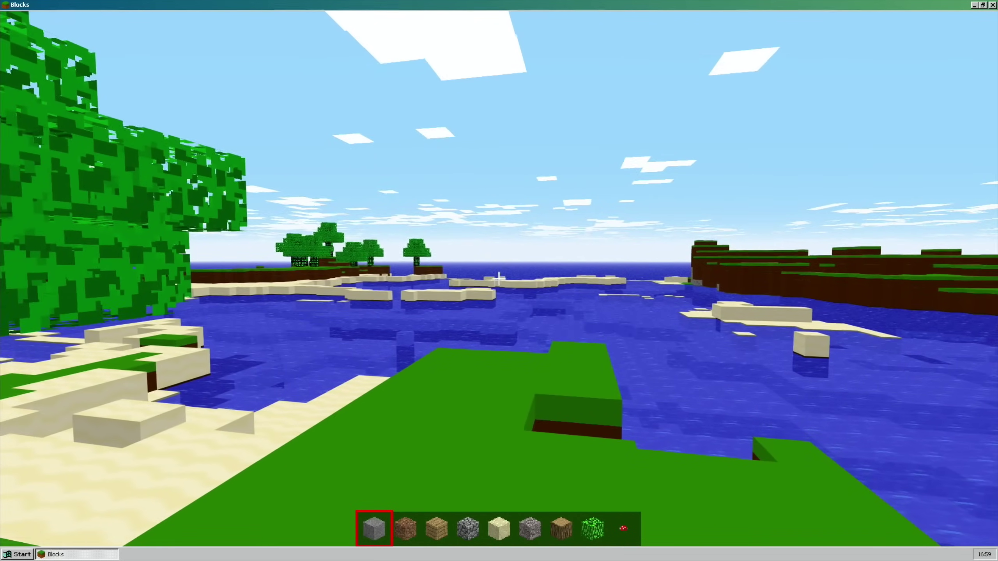
{"action": "key", "text": "w"}
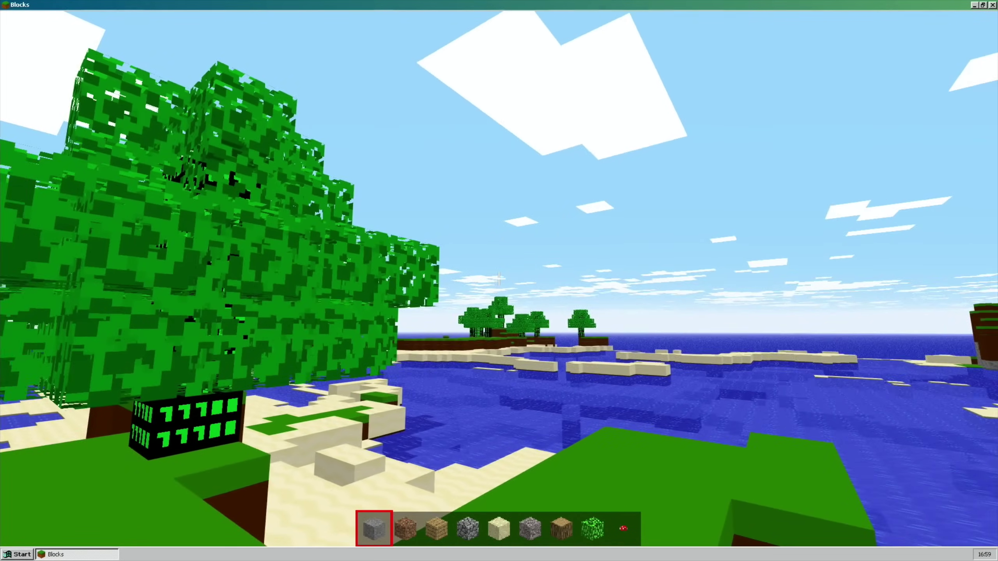
{"action": "key", "text": "w"}
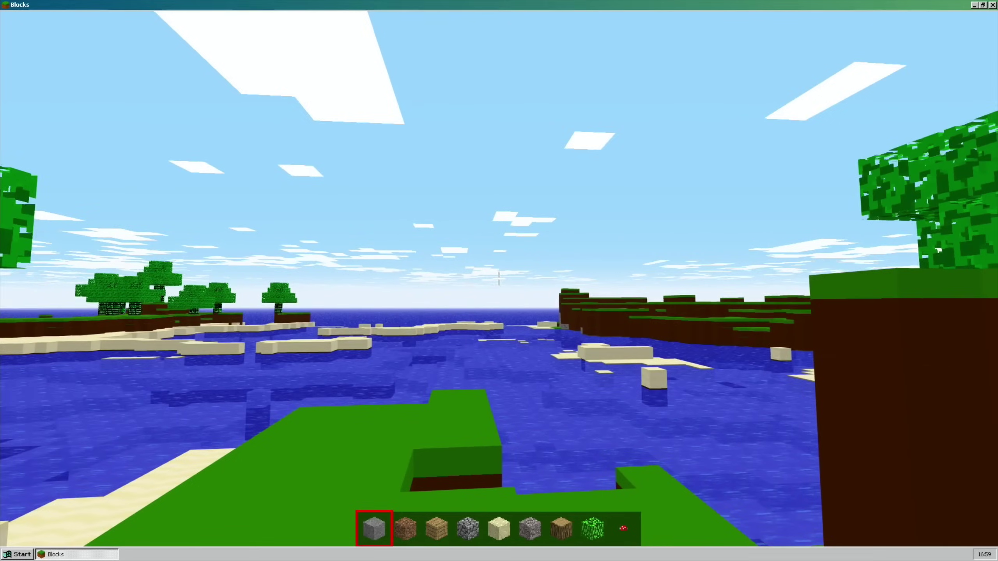
{"action": "key", "text": "w"}
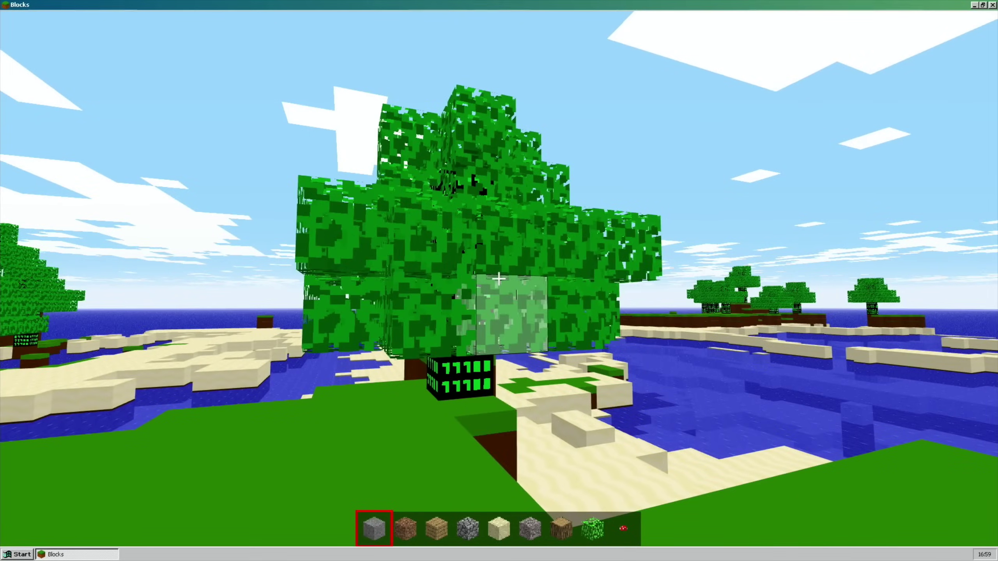
{"action": "key", "text": "Escape"}
{"action": "left_click", "coordinate": [491, 313]}
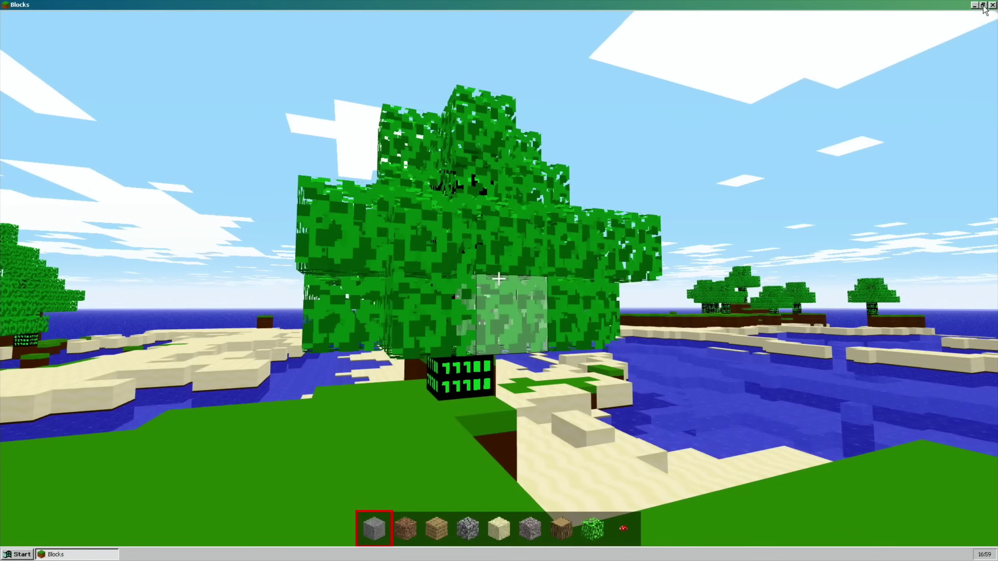
{"action": "key", "text": "F11"}
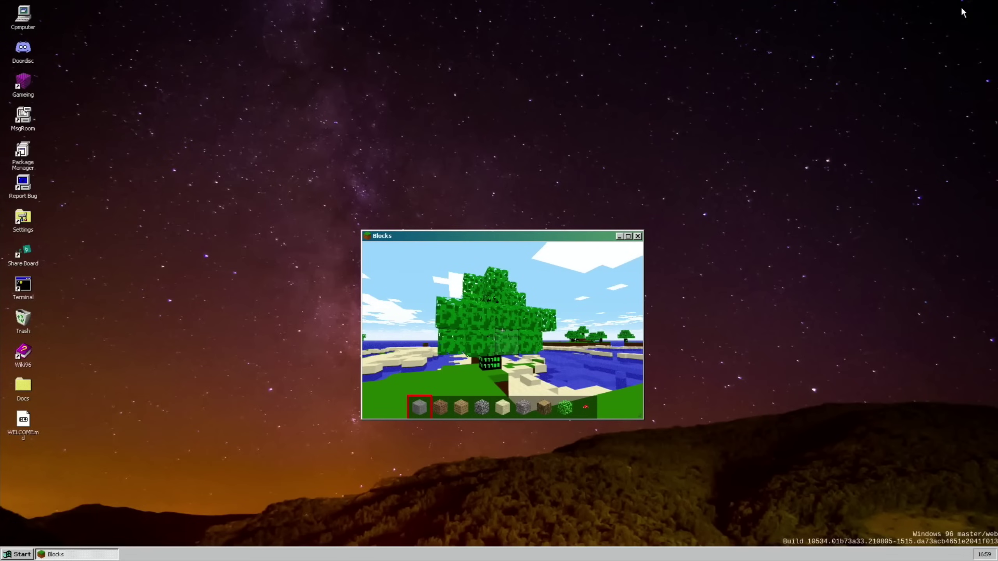
Close Blocks, view cat.jpg from Start > Documents, then close the Image Viewer and folder.
{"action": "left_click", "coordinate": [638, 236]}
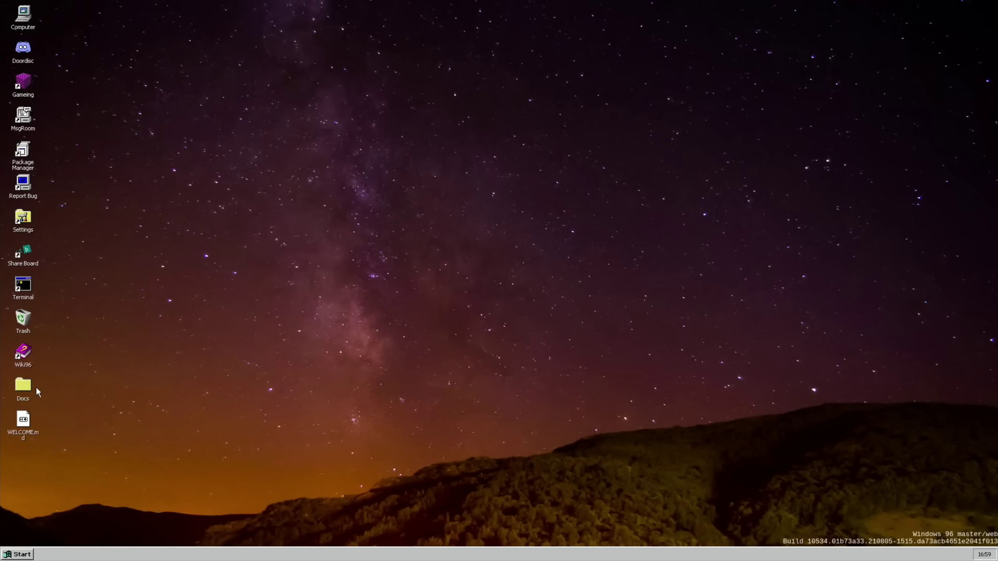
{"action": "left_click", "coordinate": [14, 555]}
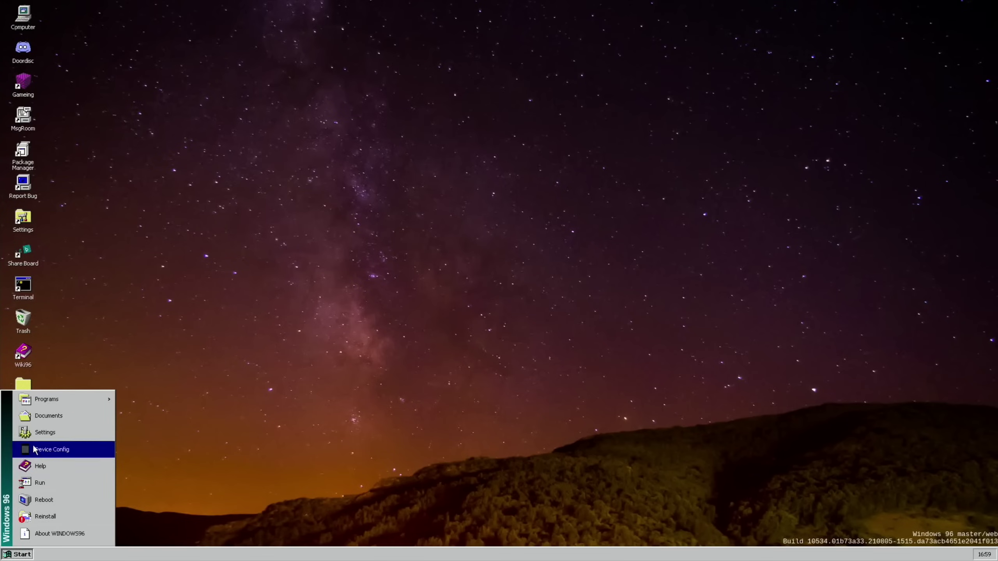
{"action": "left_click", "coordinate": [40, 418]}
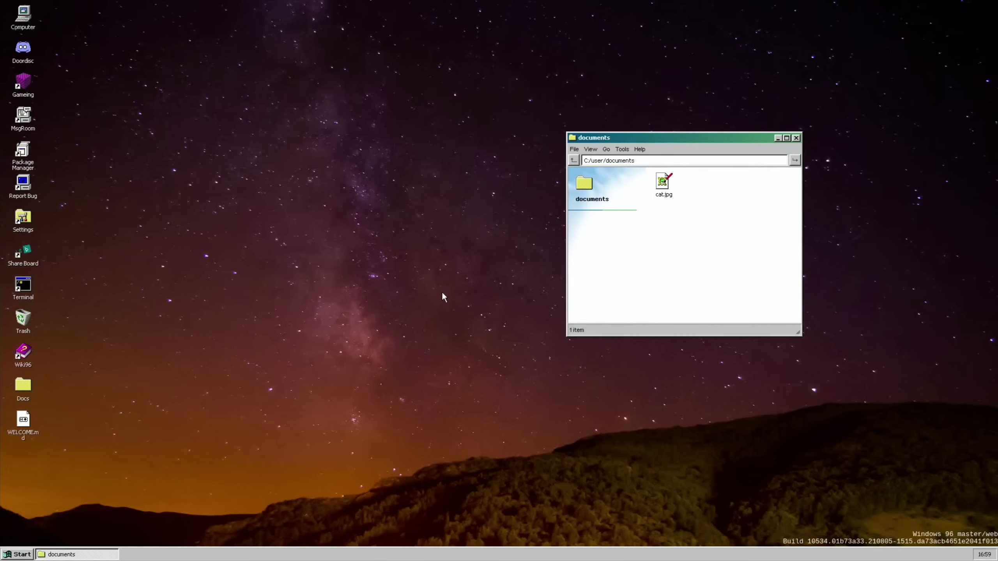
{"action": "double_click", "coordinate": [665, 193]}
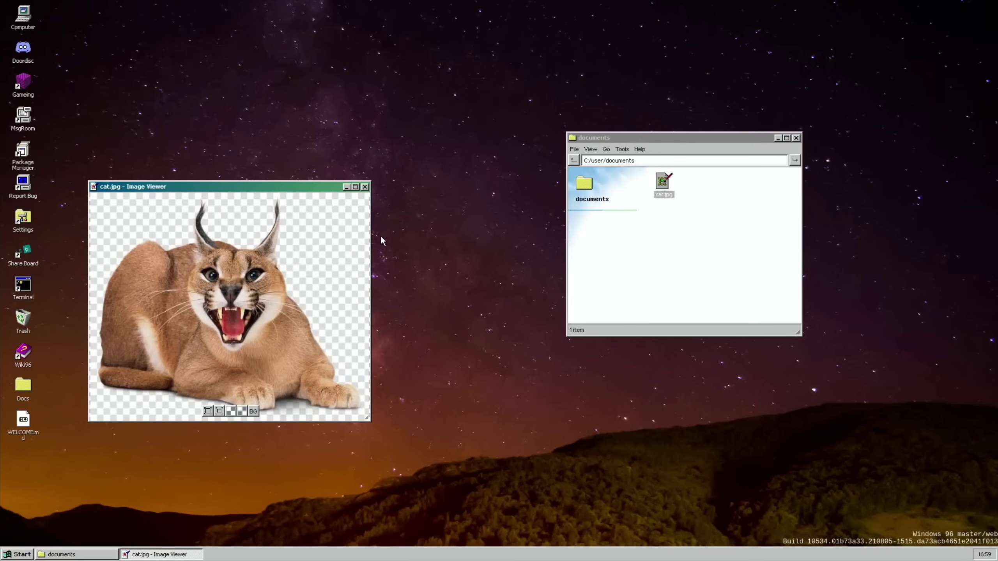
{"action": "left_click", "coordinate": [365, 187]}
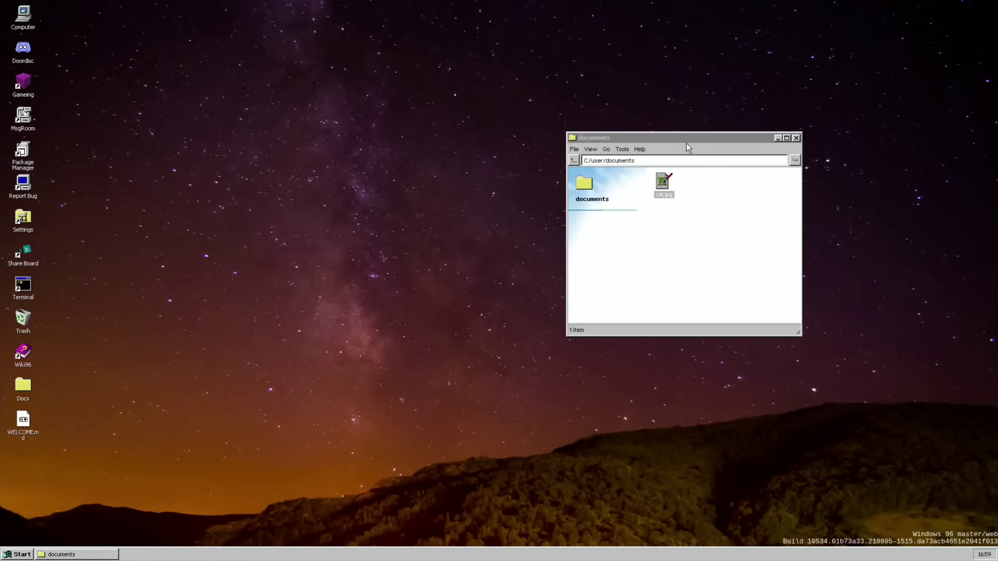
{"action": "left_click", "coordinate": [796, 139]}
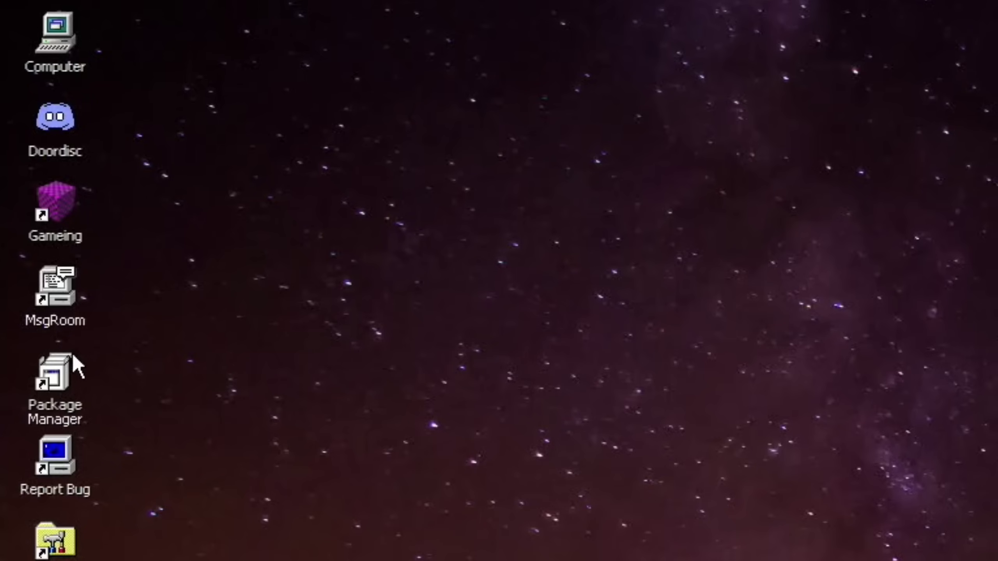
{"action": "double_click", "coordinate": [60, 540]}
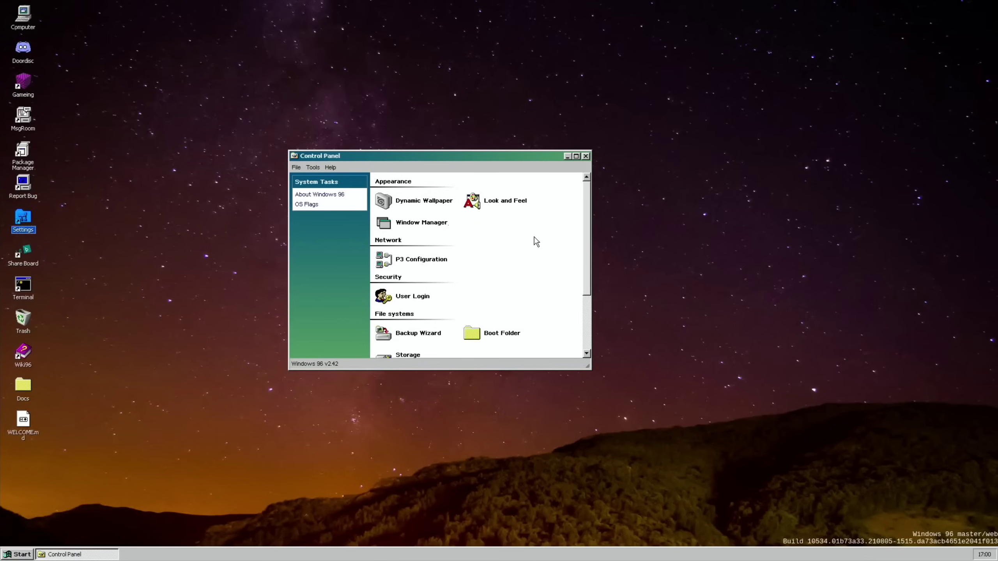
{"action": "scroll", "coordinate": [535, 240], "scroll_direction": "down", "scroll_amount": 3}
{"action": "scroll", "coordinate": [535, 239], "scroll_direction": "up", "scroll_amount": 3}
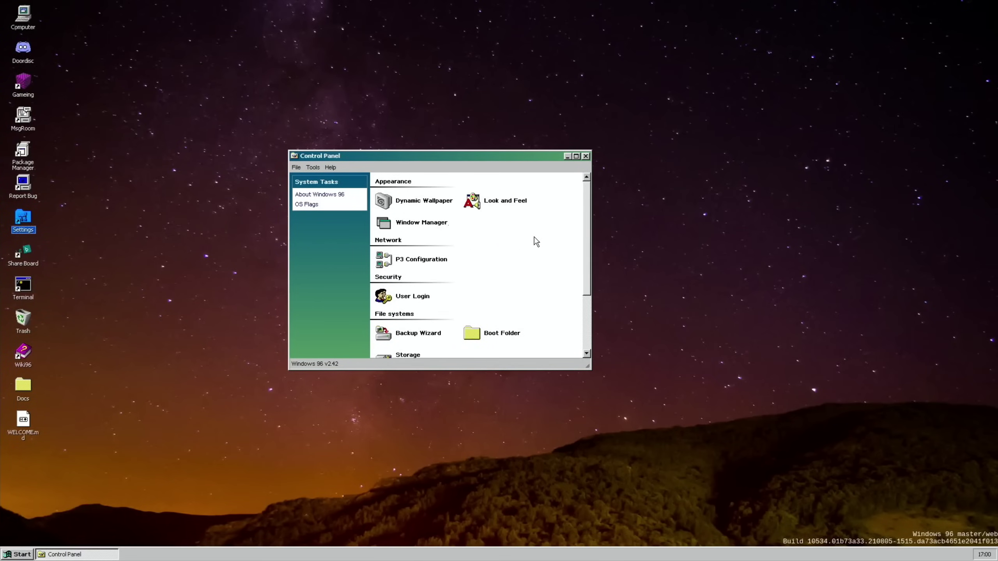
{"action": "left_click", "coordinate": [309, 196]}
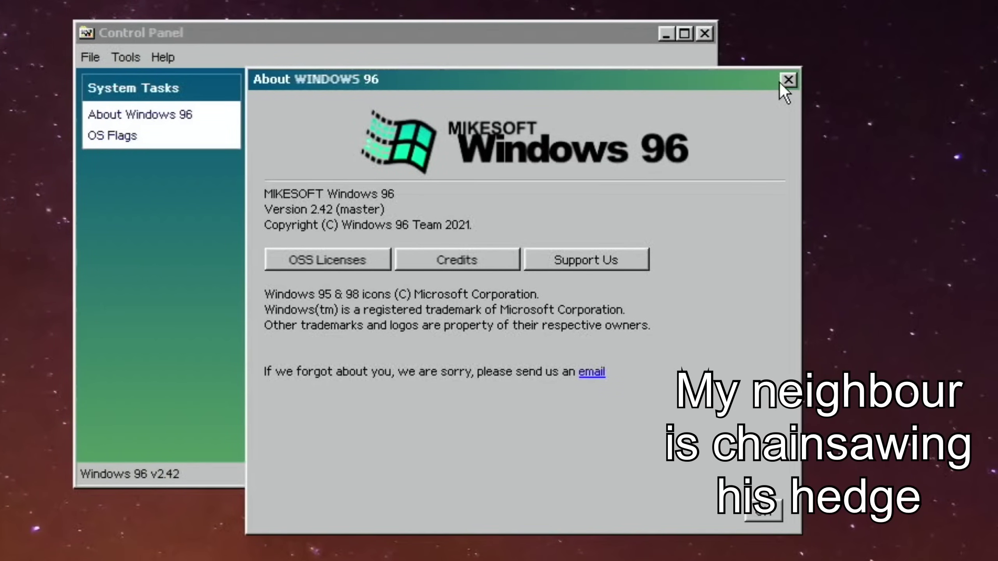
{"action": "left_click", "coordinate": [787, 80]}
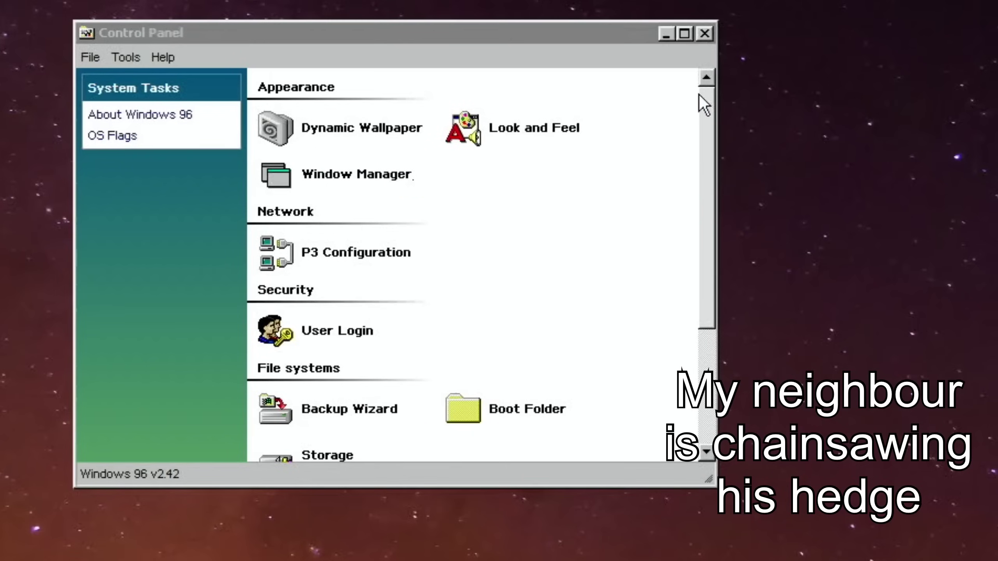
{"action": "scroll", "coordinate": [442, 215], "scroll_direction": "down", "scroll_amount": 5}
{"action": "scroll", "coordinate": [442, 214], "scroll_direction": "up", "scroll_amount": 5}
{"action": "left_click", "coordinate": [705, 34]}
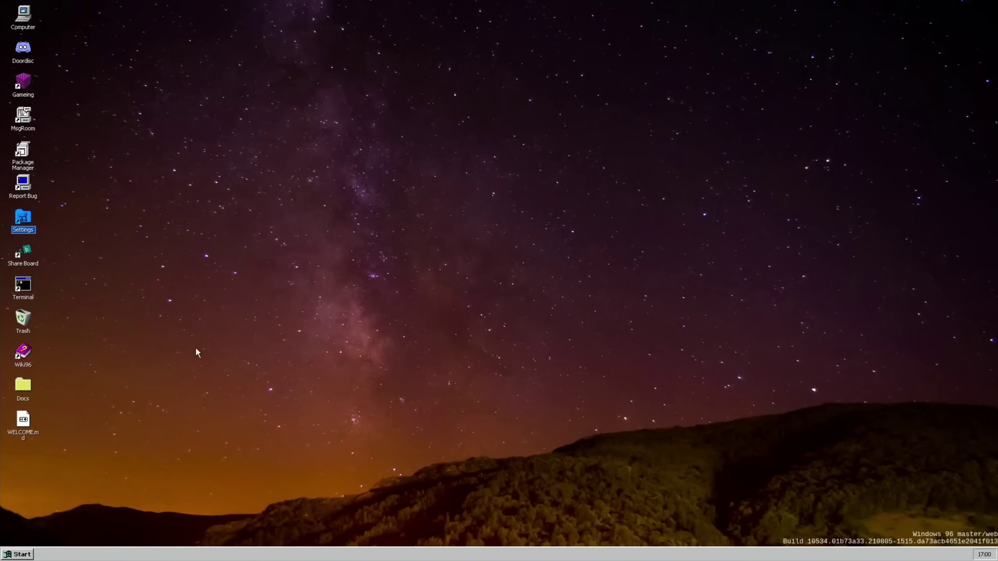